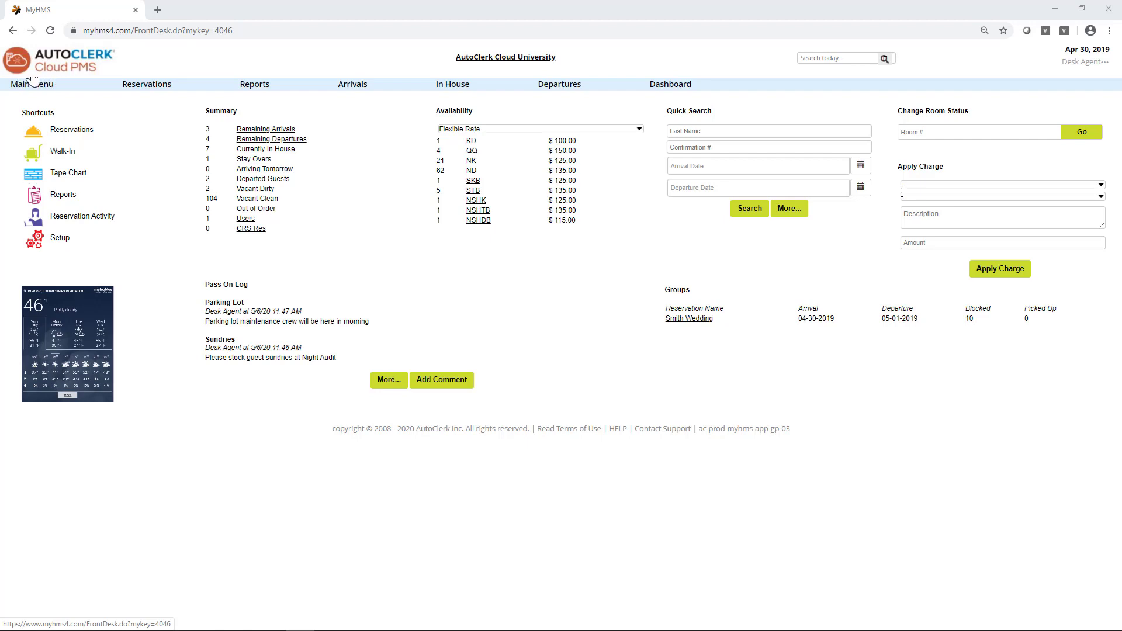
Reload the Front Desk home page and browse the main menu and reservation options
click(35, 82)
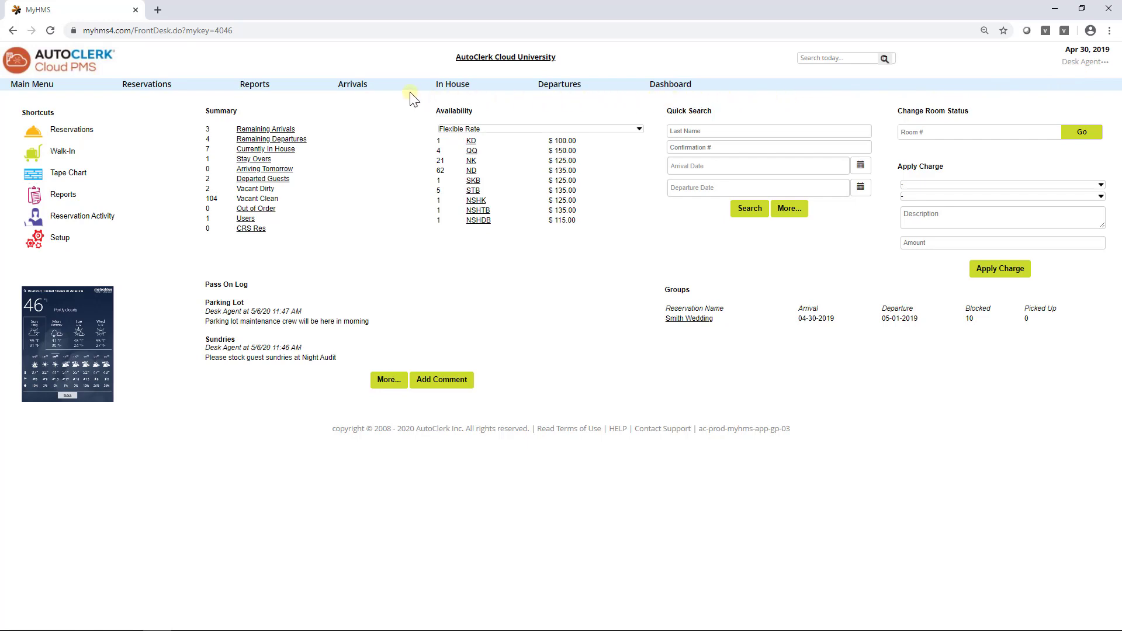
click(45, 91)
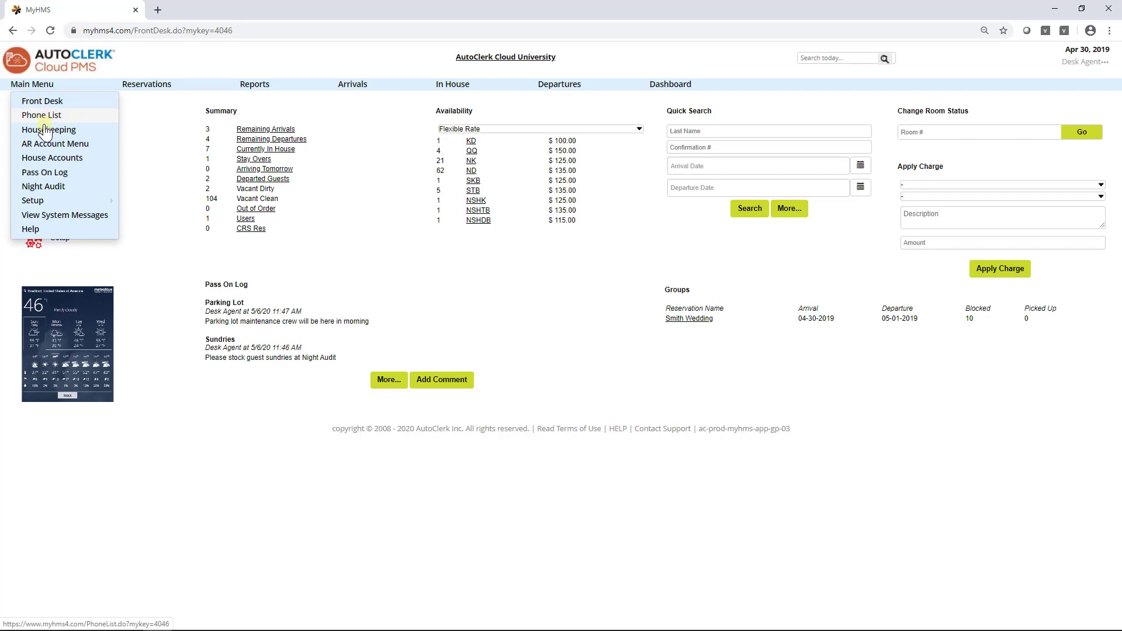
mouse_move(36, 204)
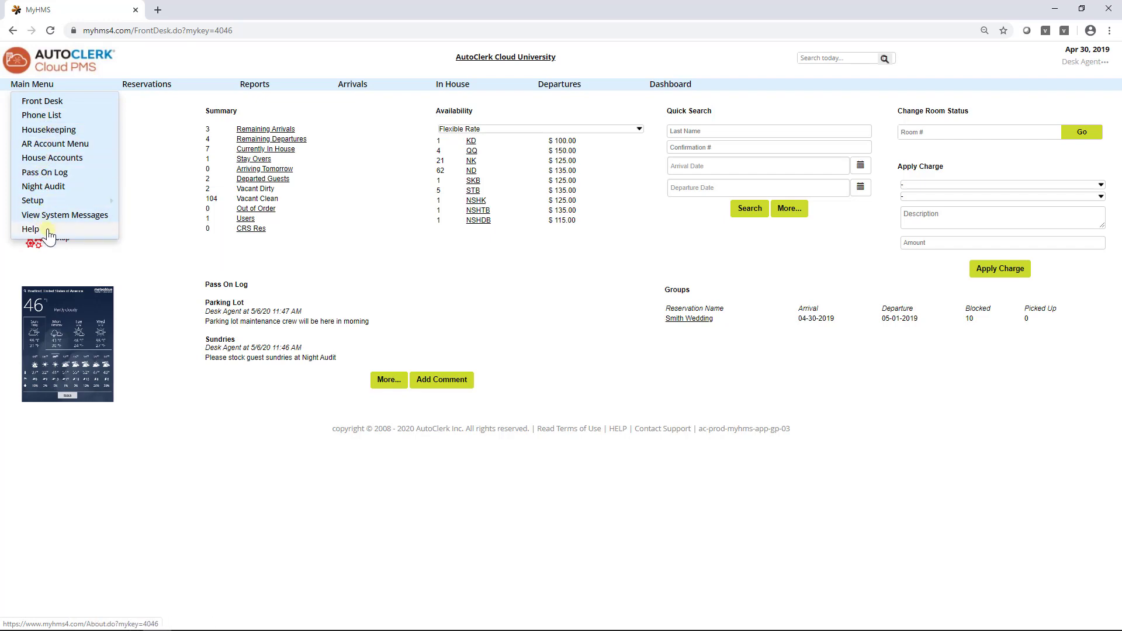
click(154, 87)
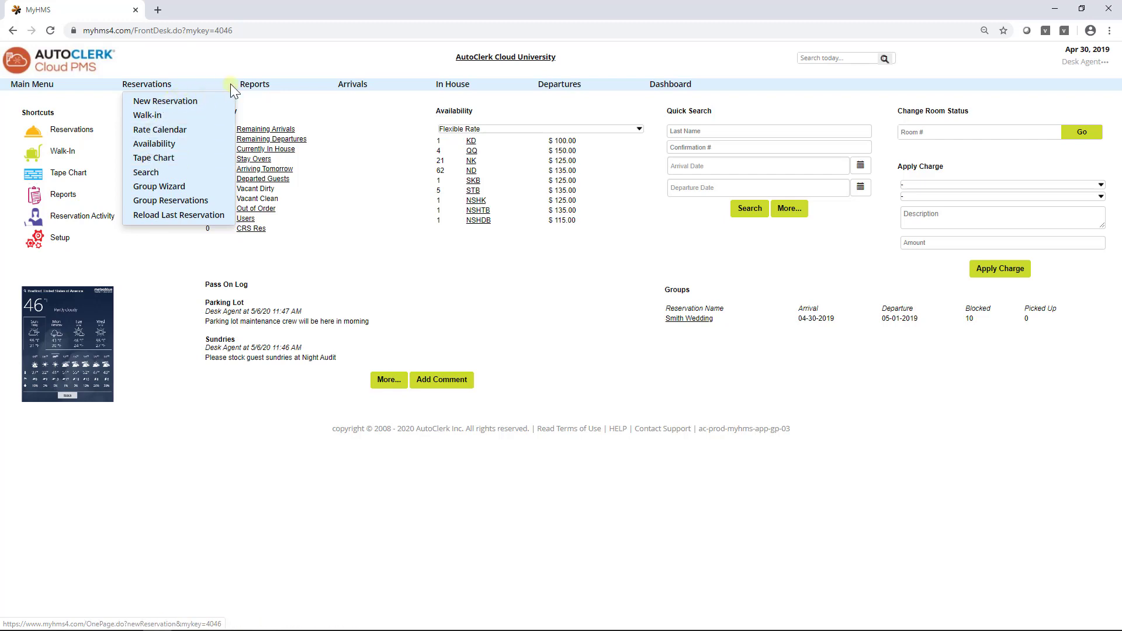
mouse_move(251, 85)
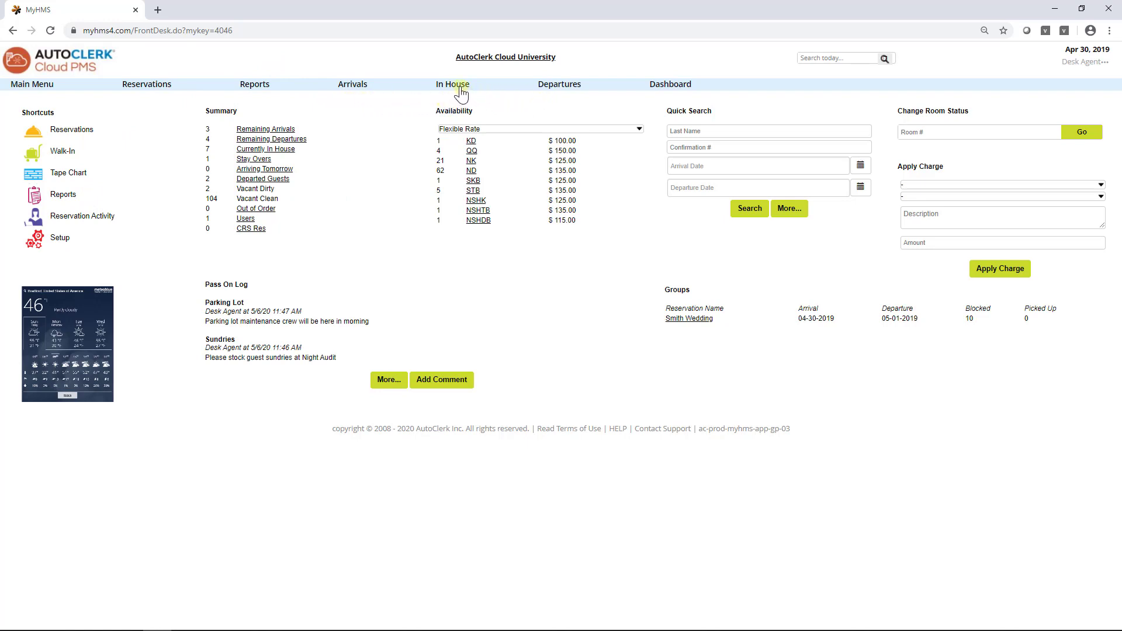
mouse_move(461, 89)
mouse_move(555, 89)
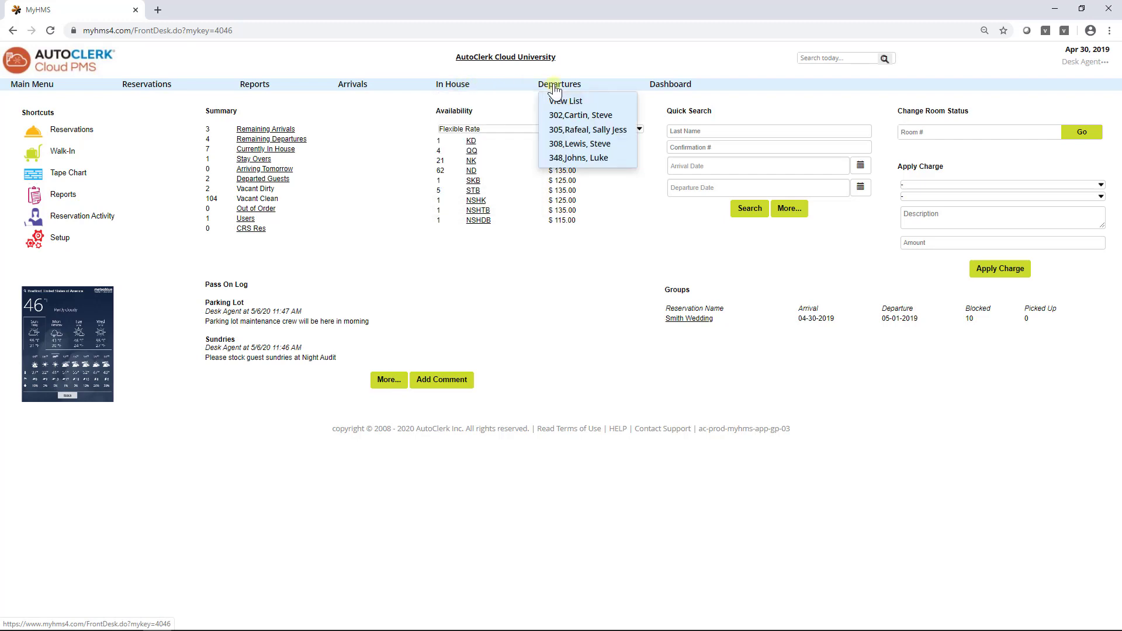
Show the manager dashboard for the Day period as Rev/Occ charts
click(665, 88)
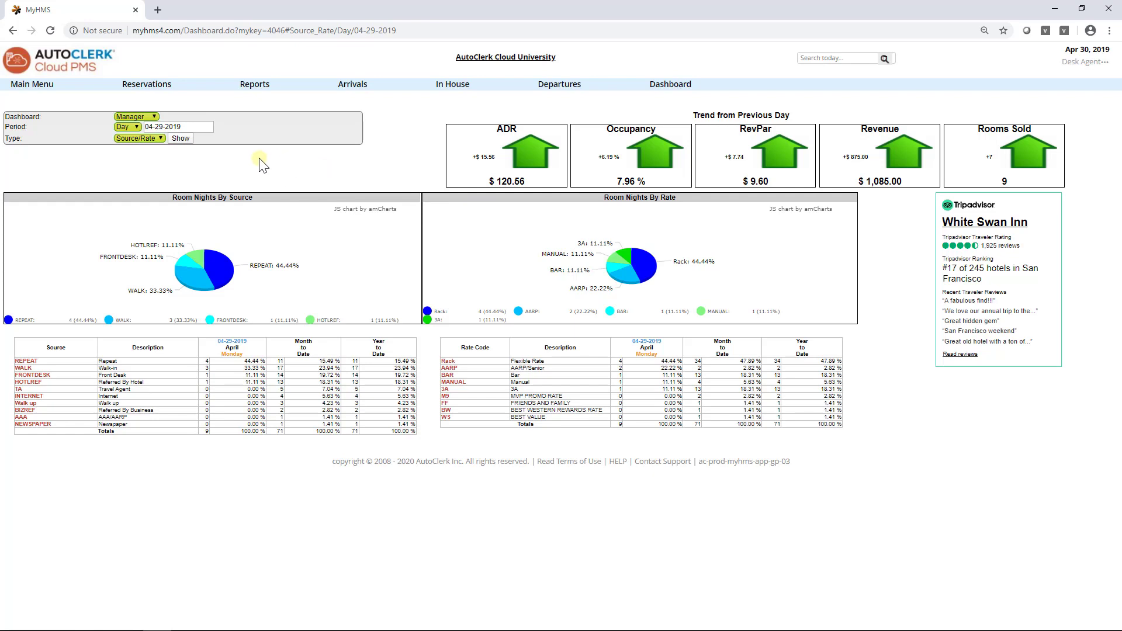
click(135, 125)
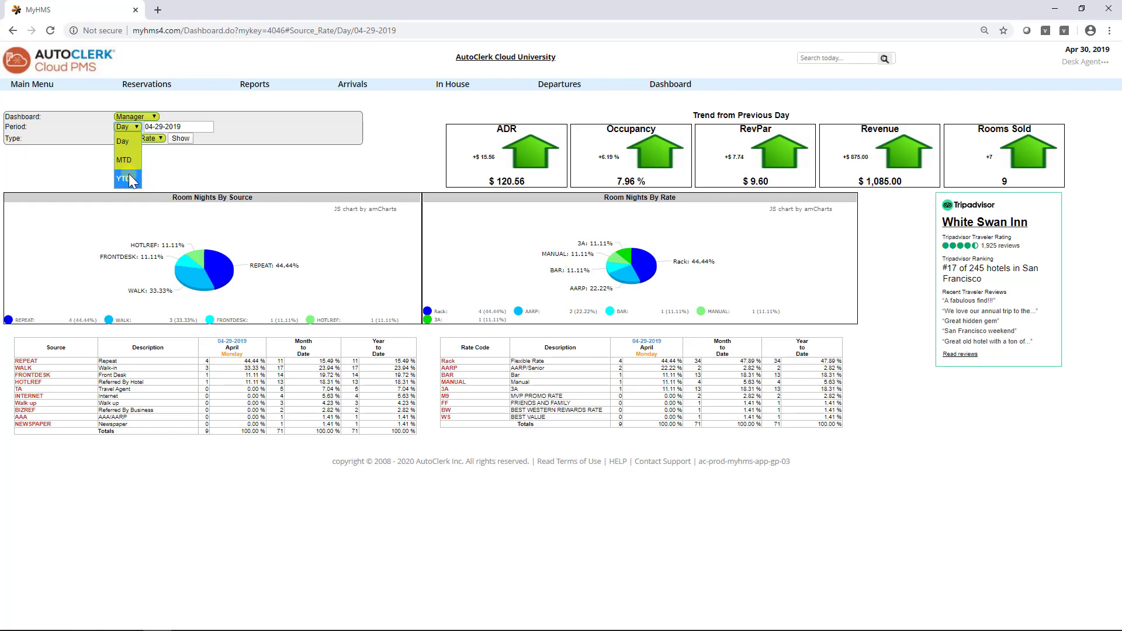
click(135, 126)
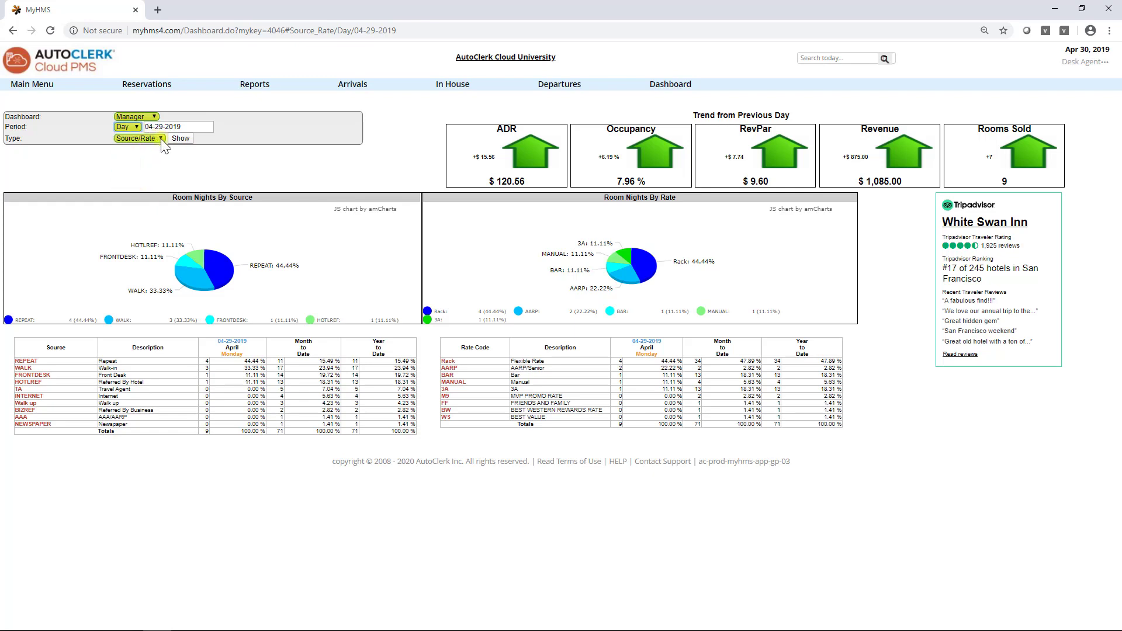
click(161, 140)
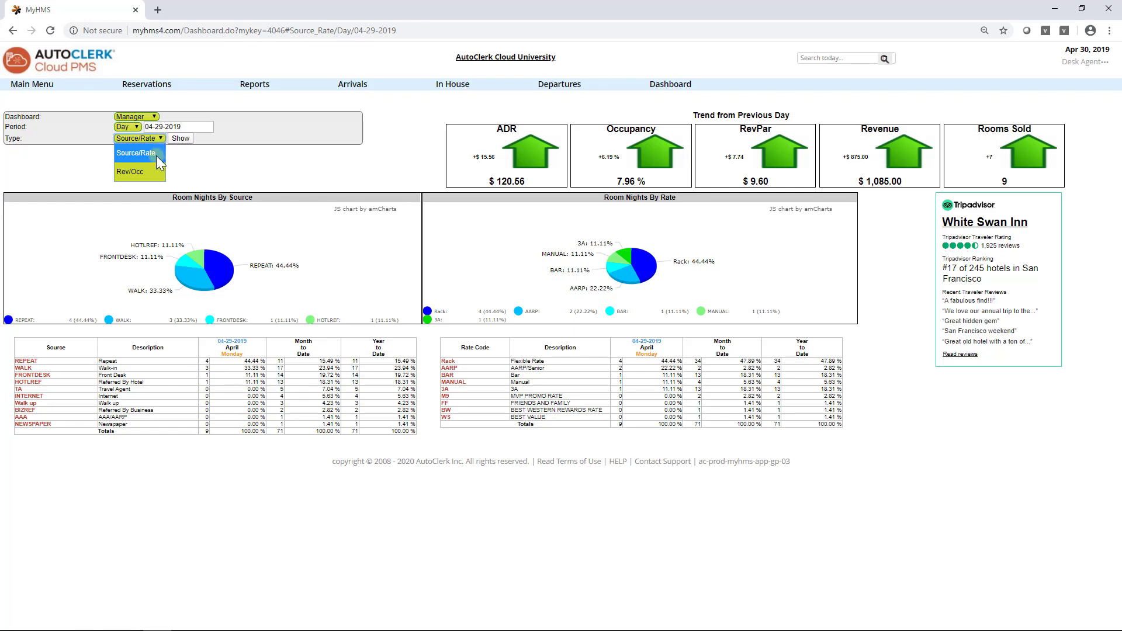
click(158, 175)
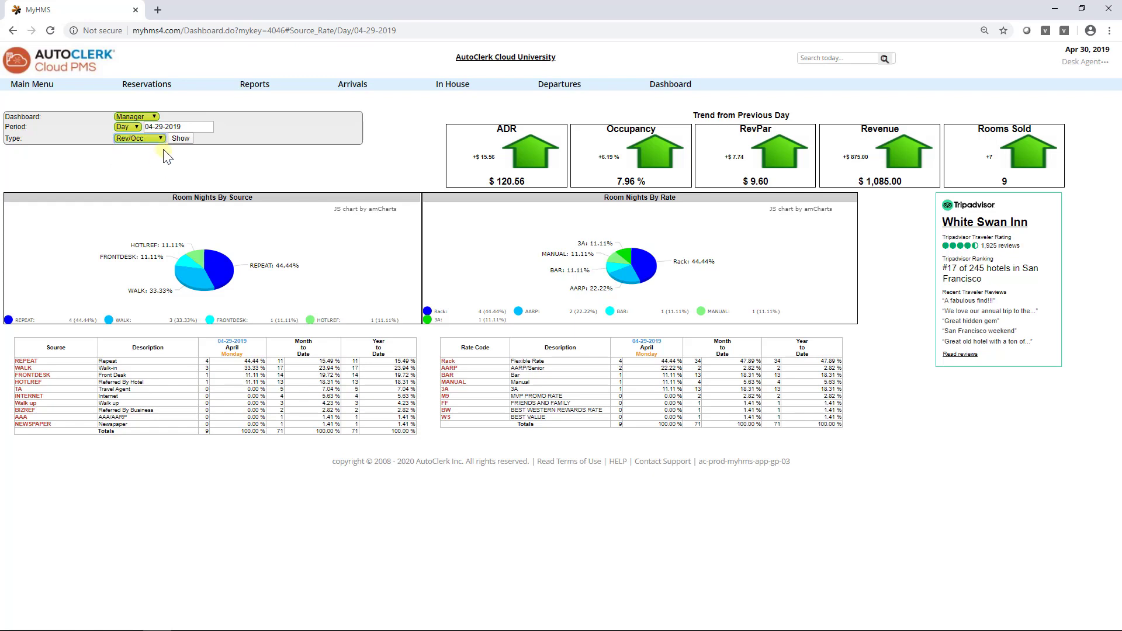
click(170, 139)
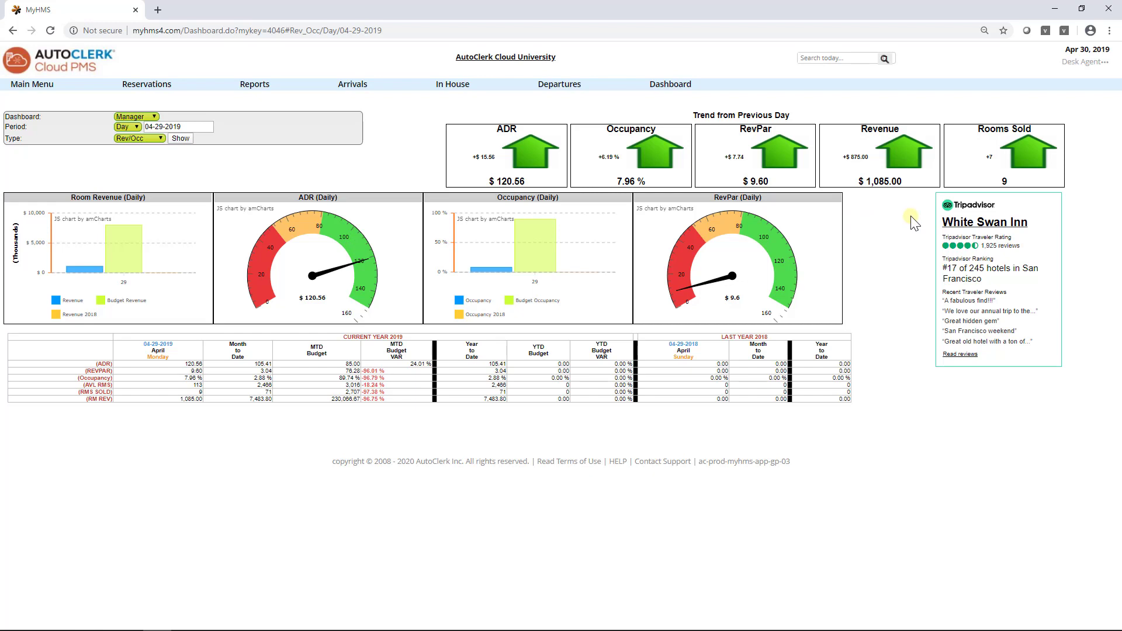
Search for a guest's reservation by last name in the advanced reservation search
click(45, 83)
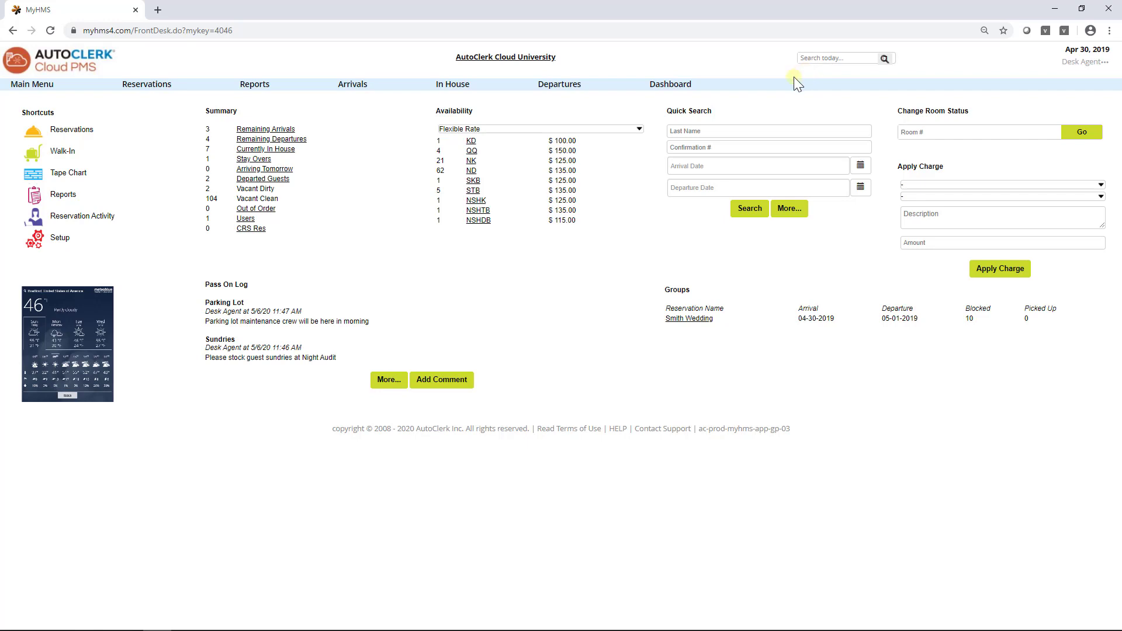
click(693, 131)
text(W)
click(683, 153)
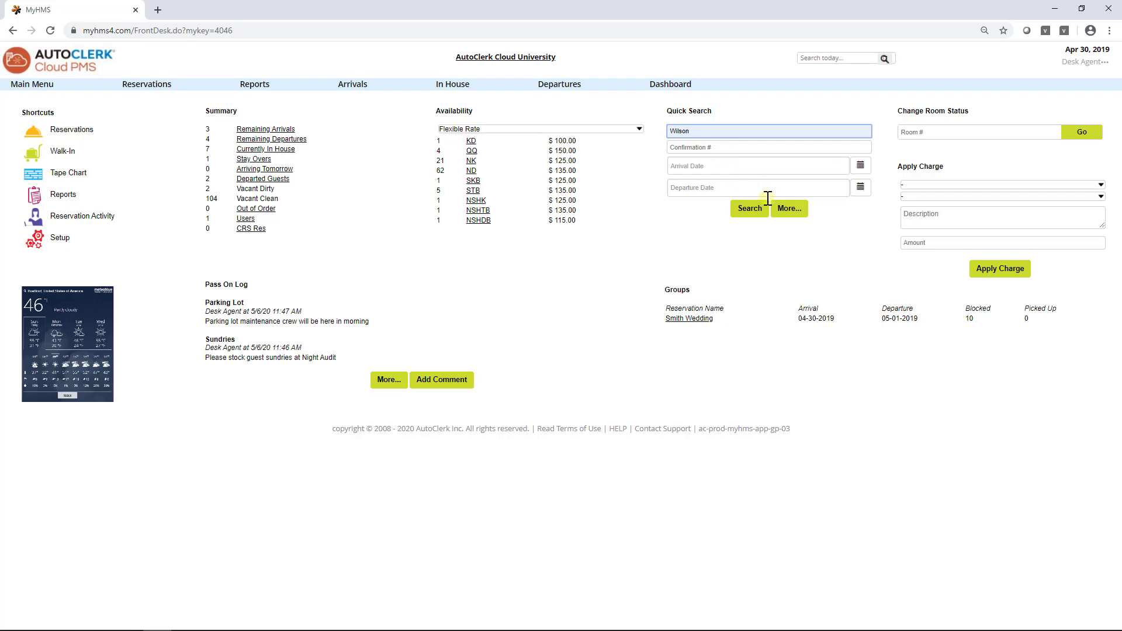
click(785, 216)
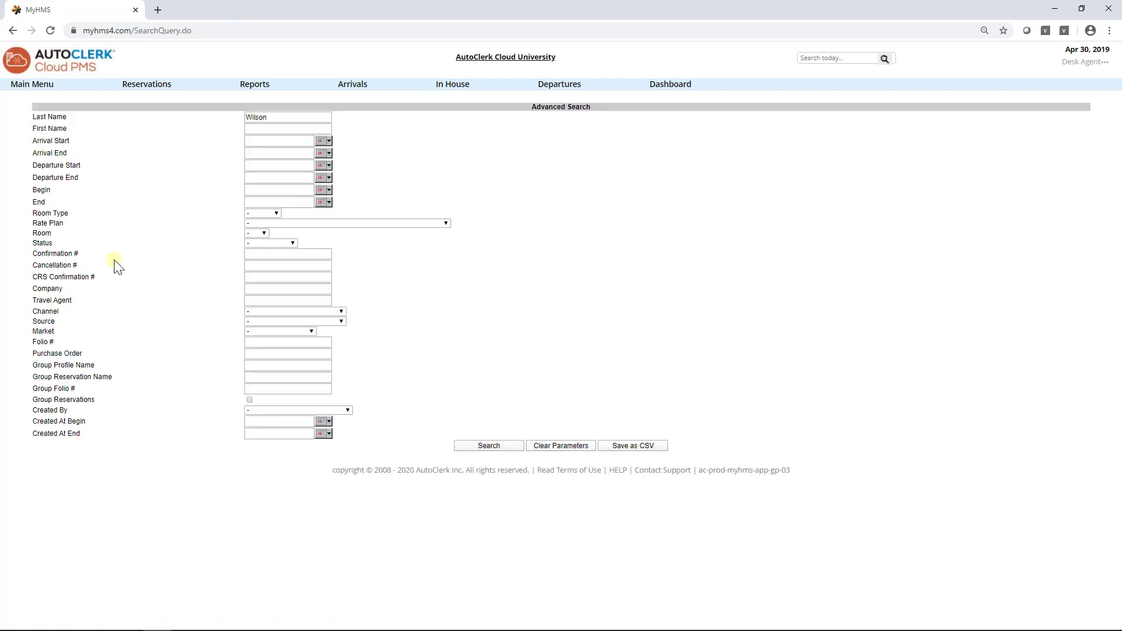
click(32, 85)
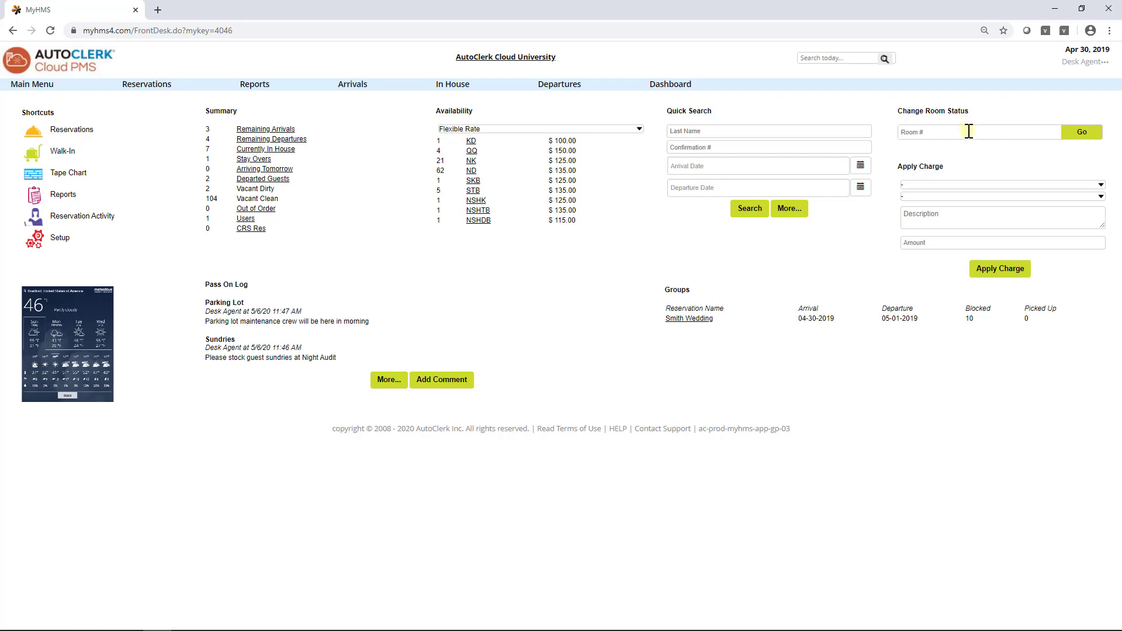
Check the chargeable in-house guest list and the help and training videos page
click(949, 185)
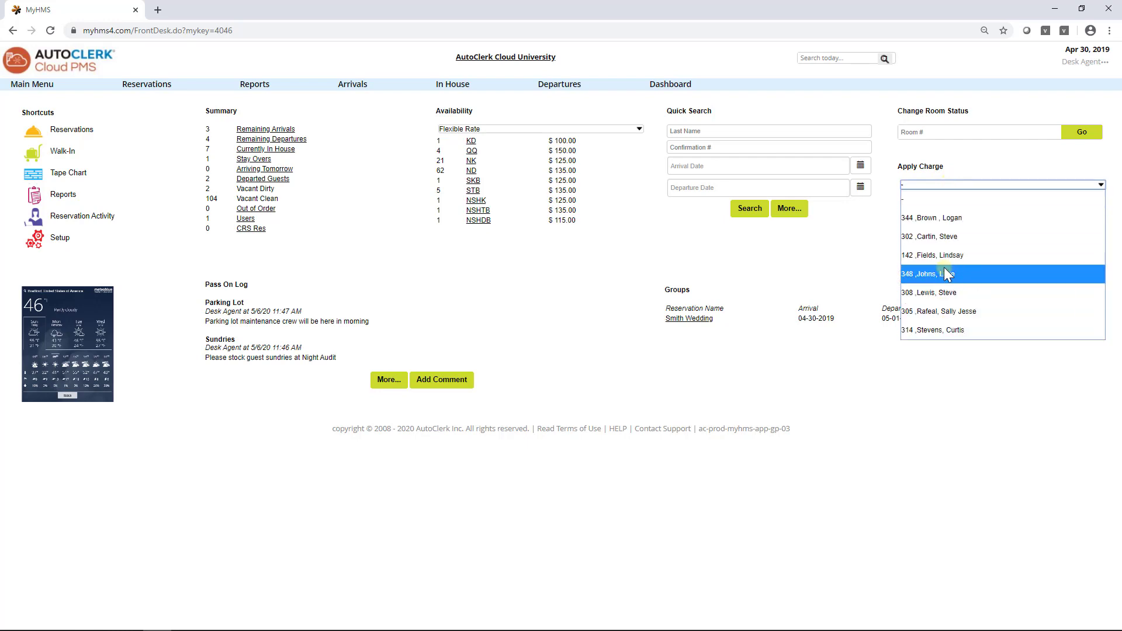
click(879, 261)
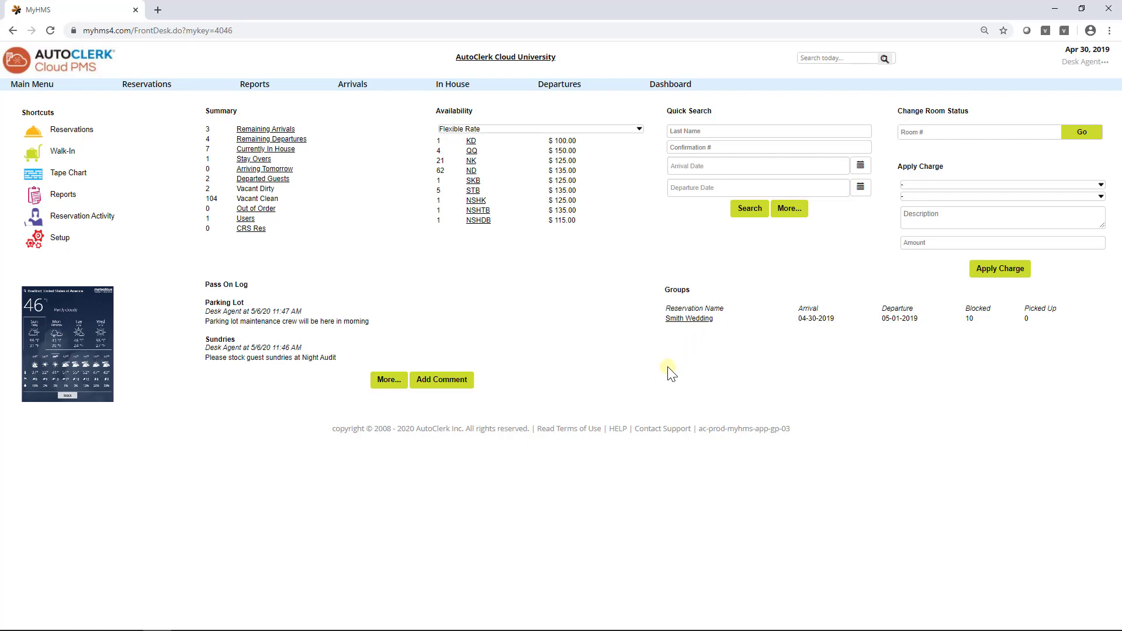
click(620, 430)
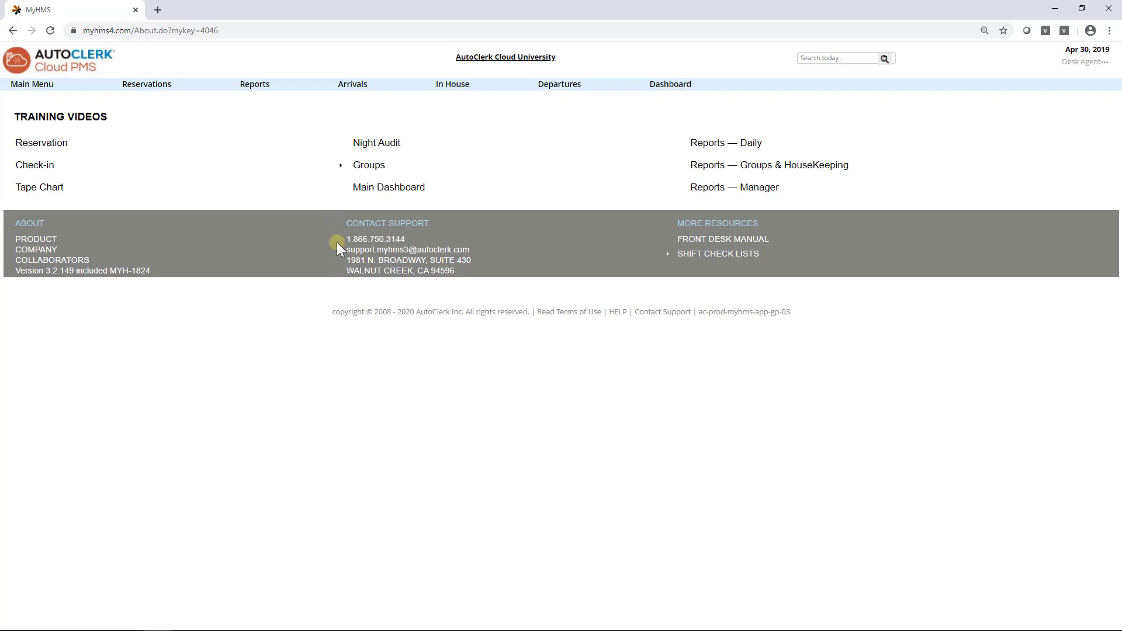
click(41, 83)
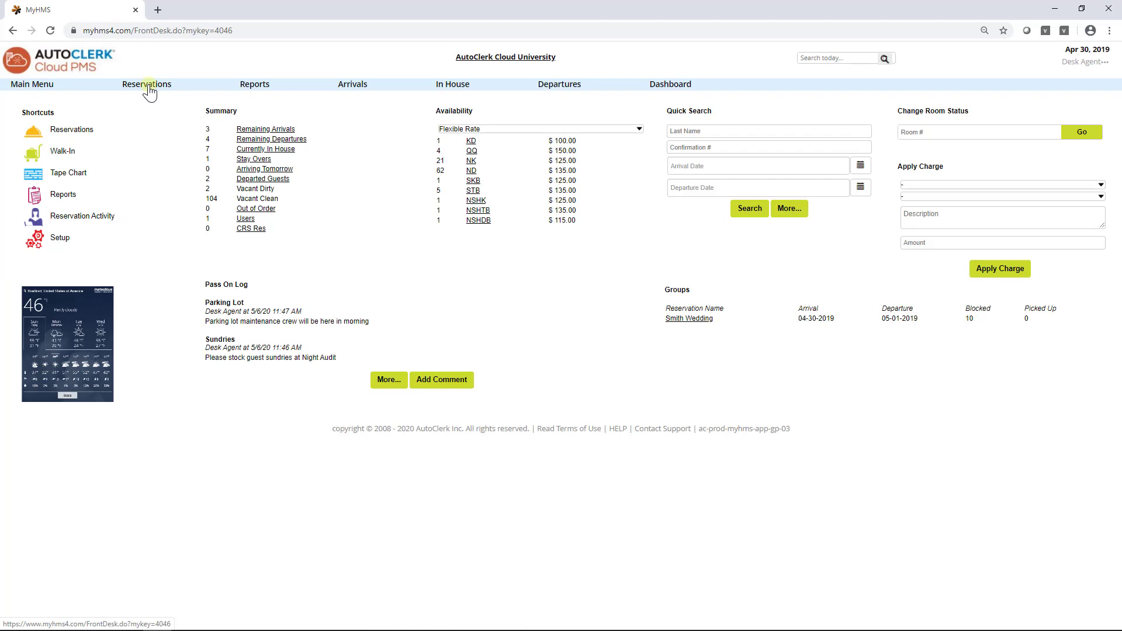
Review the rate calendar legend and the April 30, 2019 daily overview
click(149, 86)
click(156, 129)
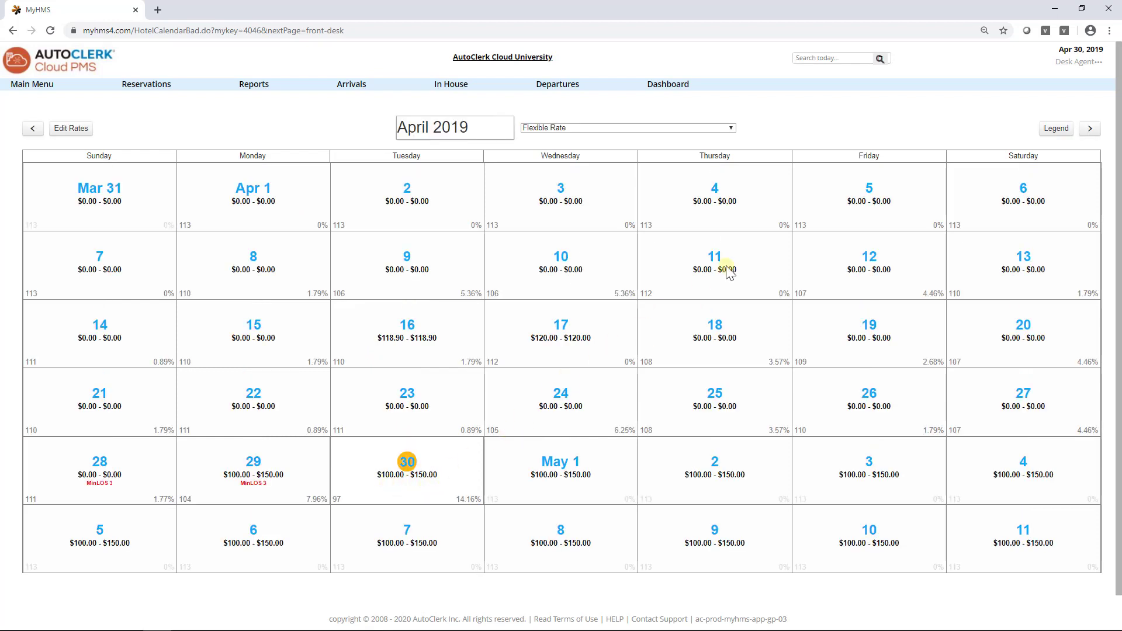
click(1056, 129)
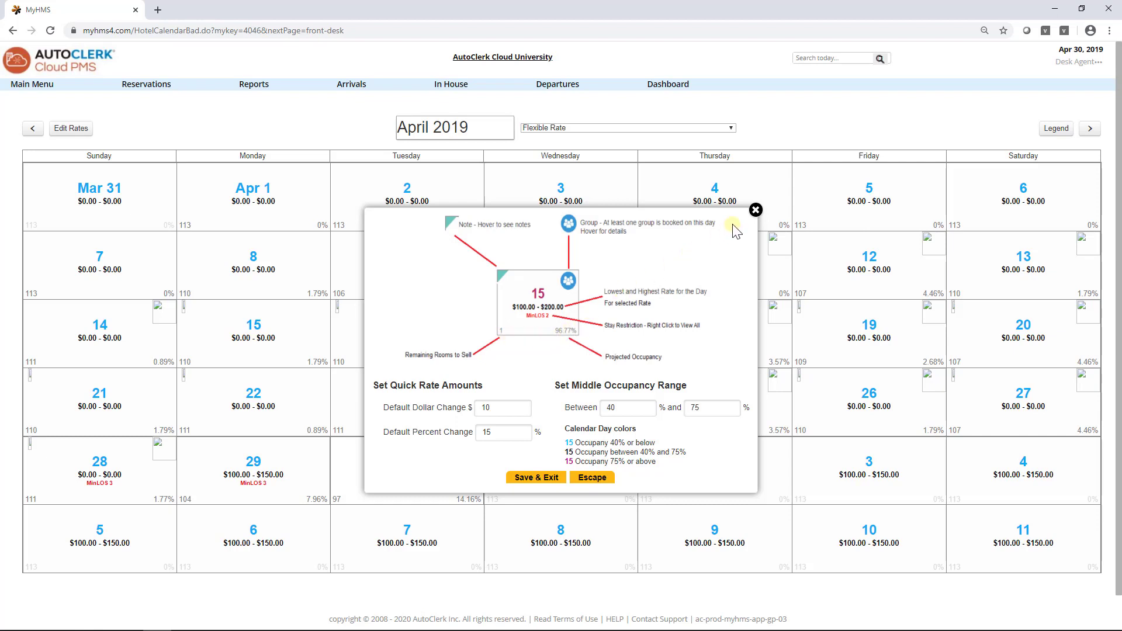
click(756, 211)
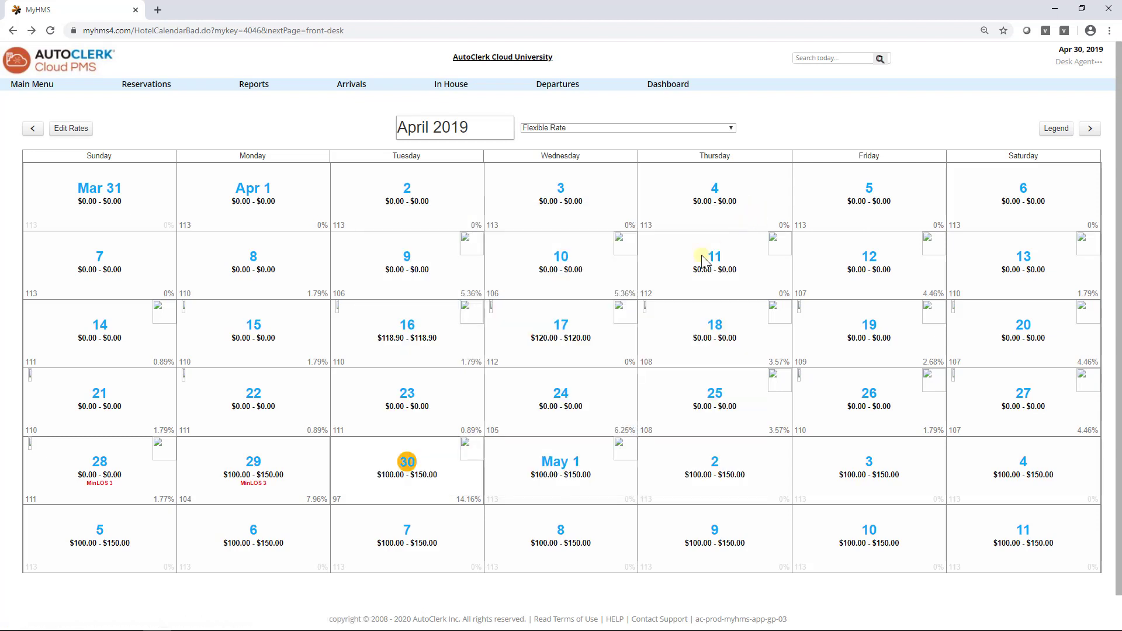
click(444, 468)
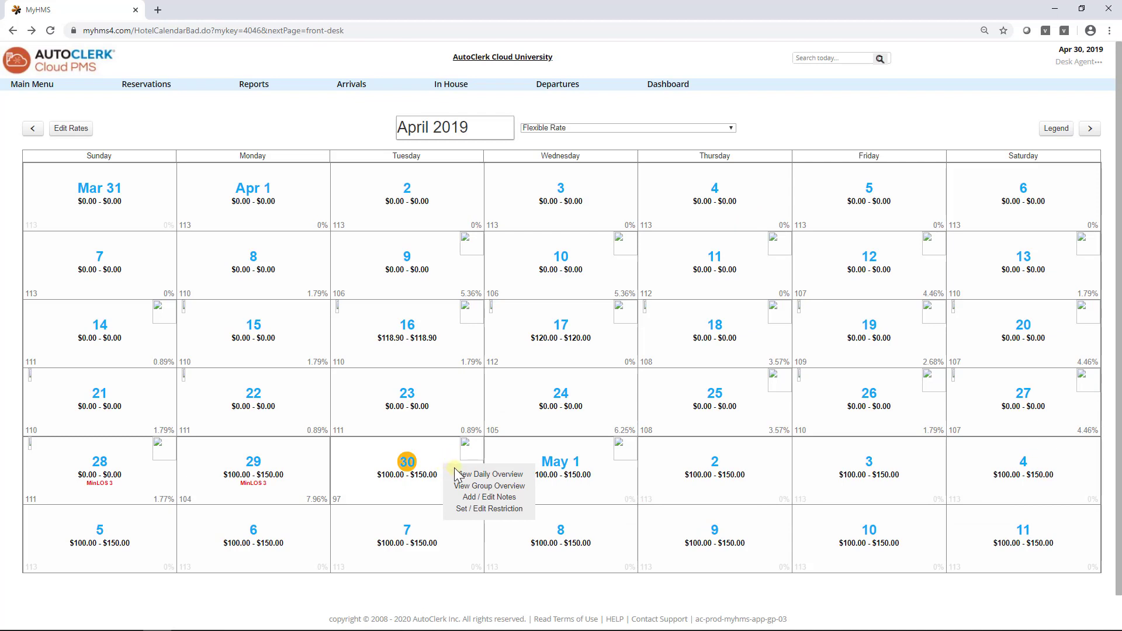
click(407, 462)
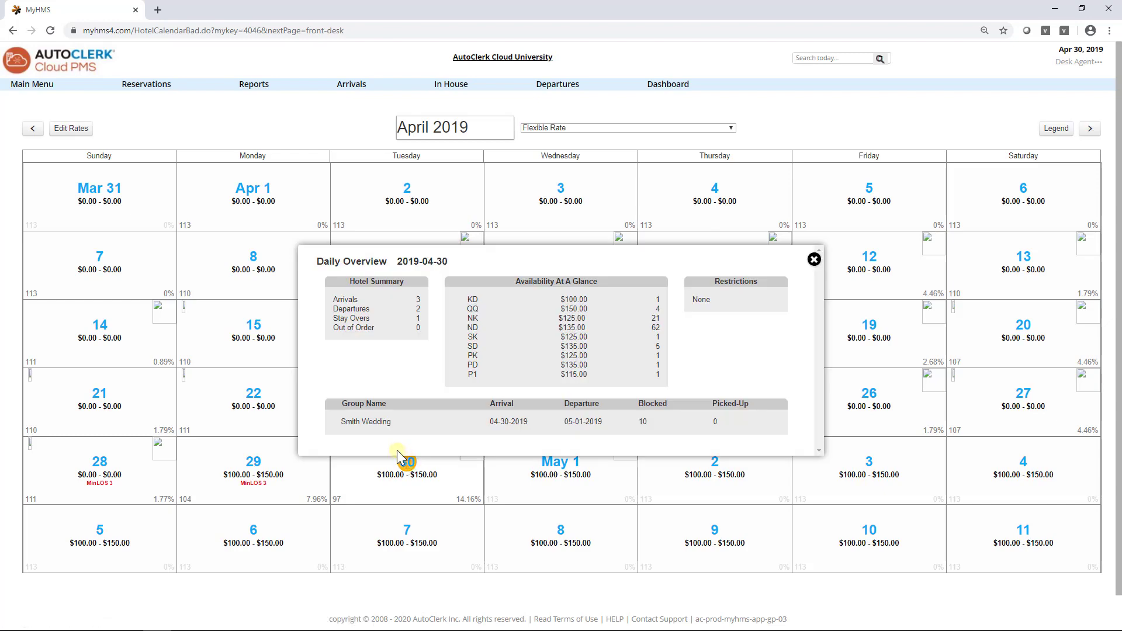
click(26, 80)
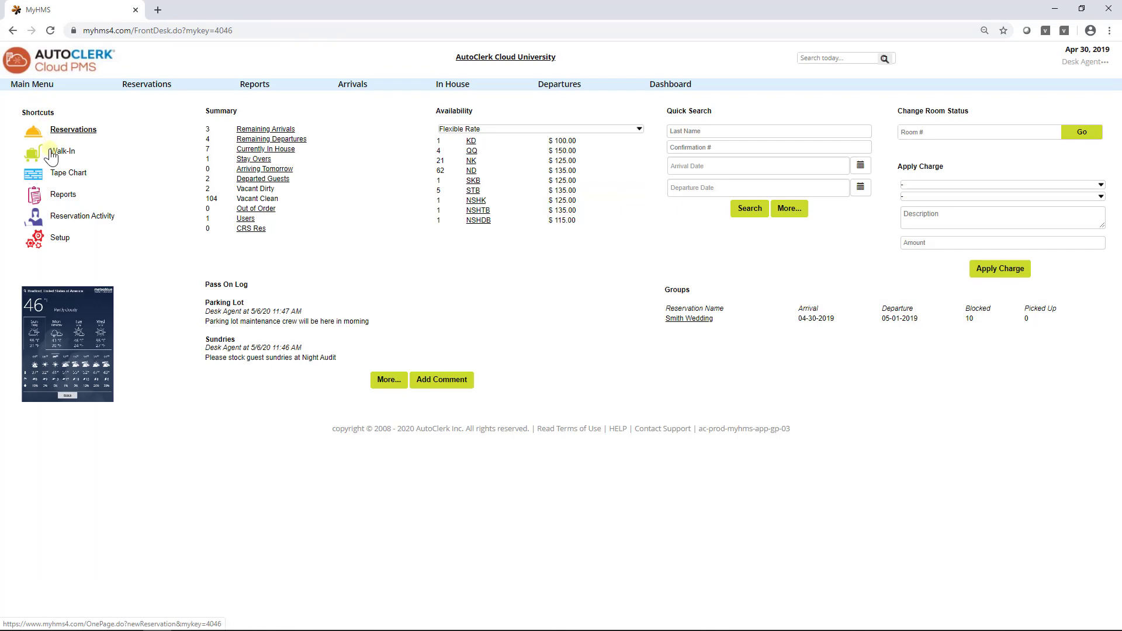
Open the tape chart from 4/29/19, check a C remarks icon, and leave Room Type unfiltered
click(59, 176)
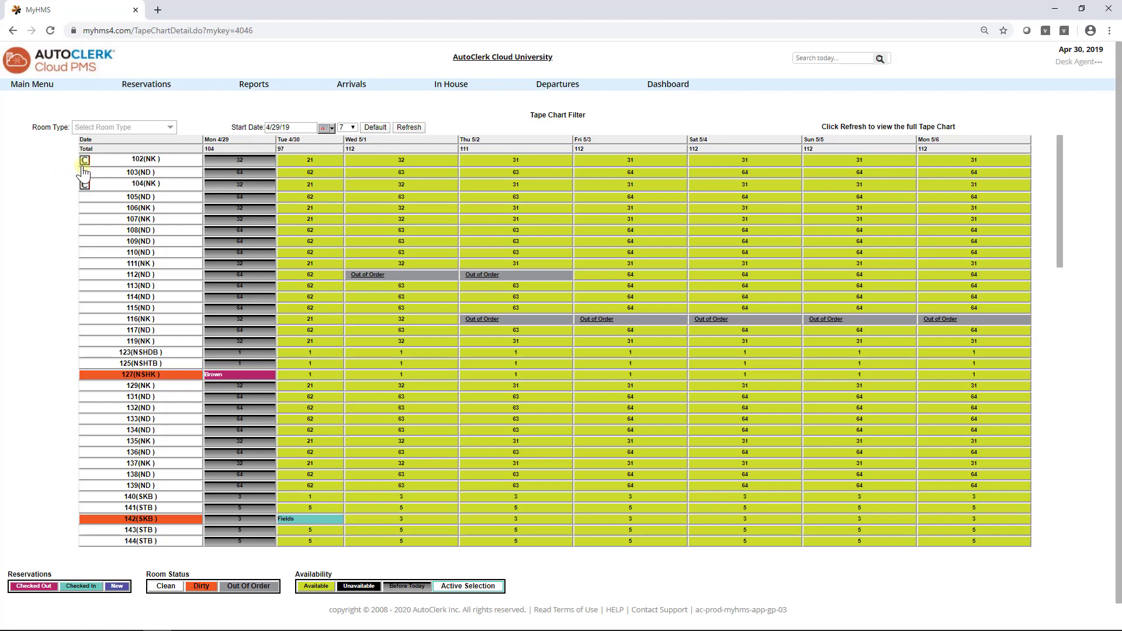
mouse_move(83, 172)
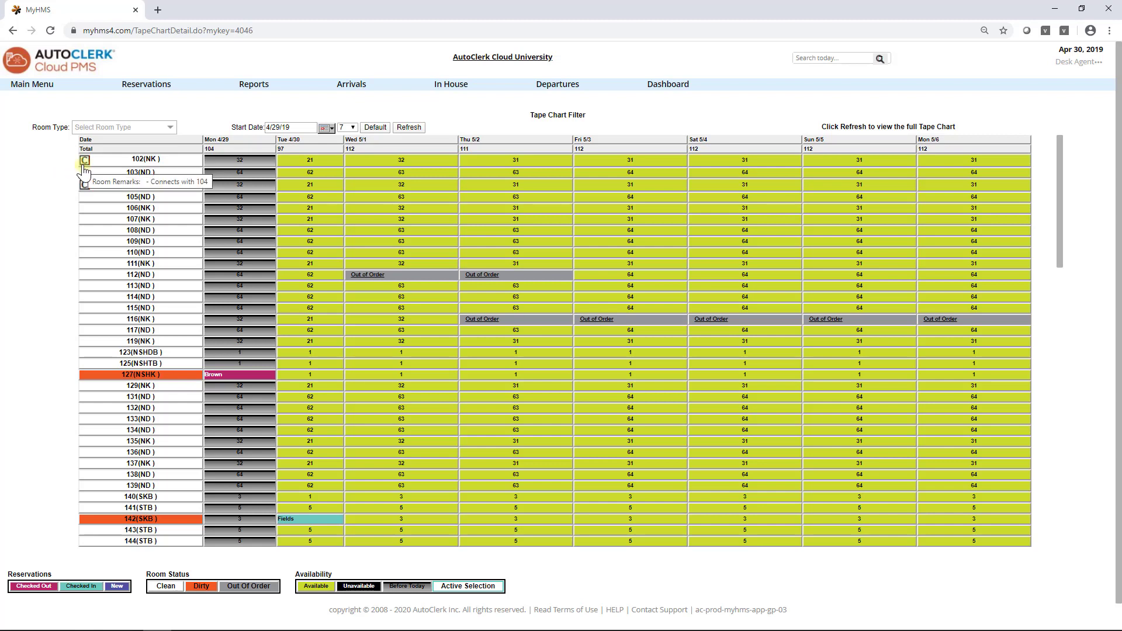
click(161, 127)
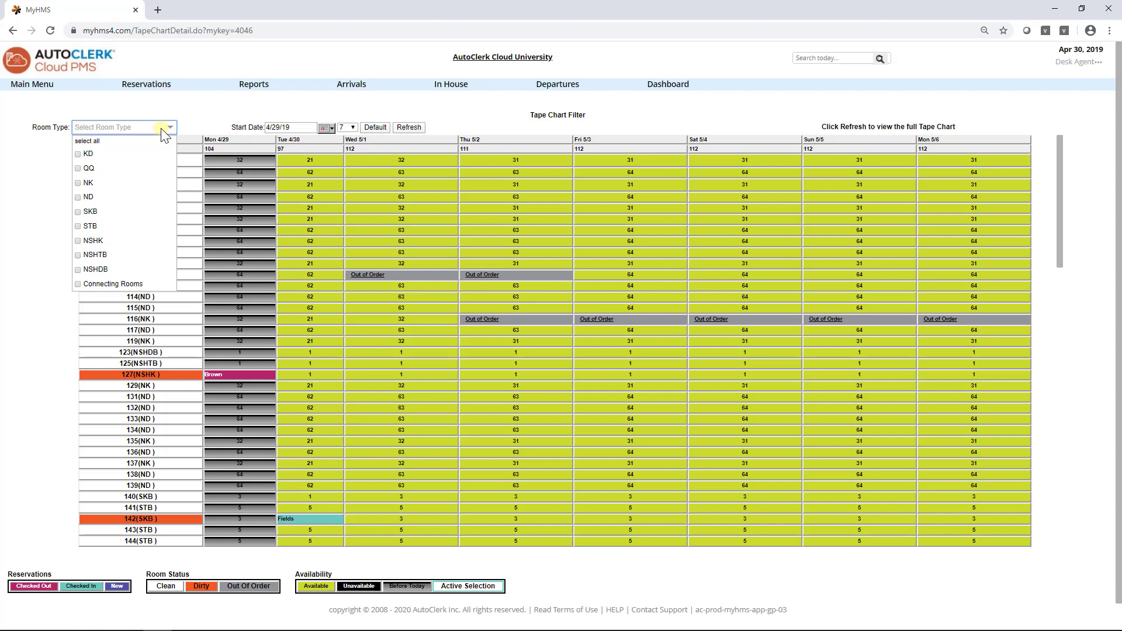
click(161, 130)
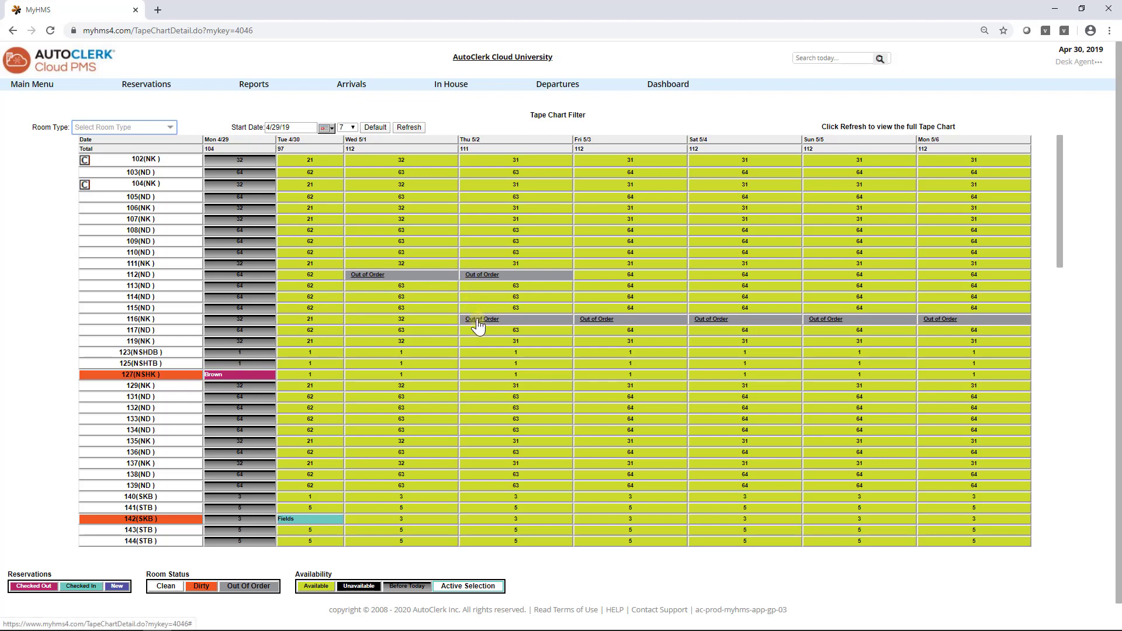
Select room 125's 4/30–5/1 nights on the tape chart and bring up their actions
click(321, 364)
click(371, 364)
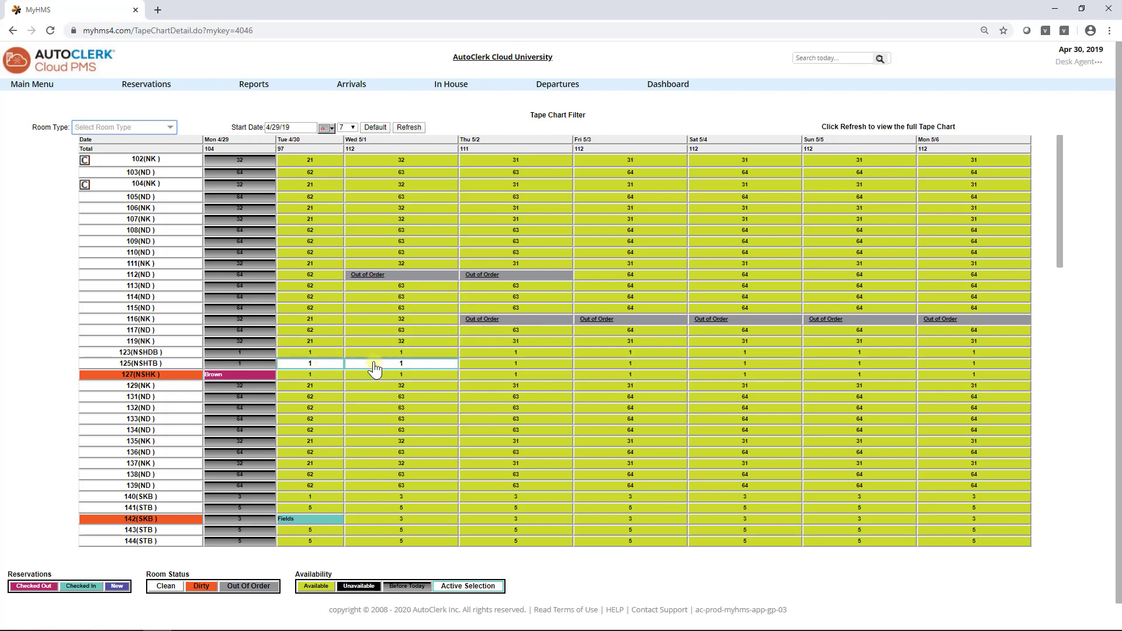
right_click(326, 368)
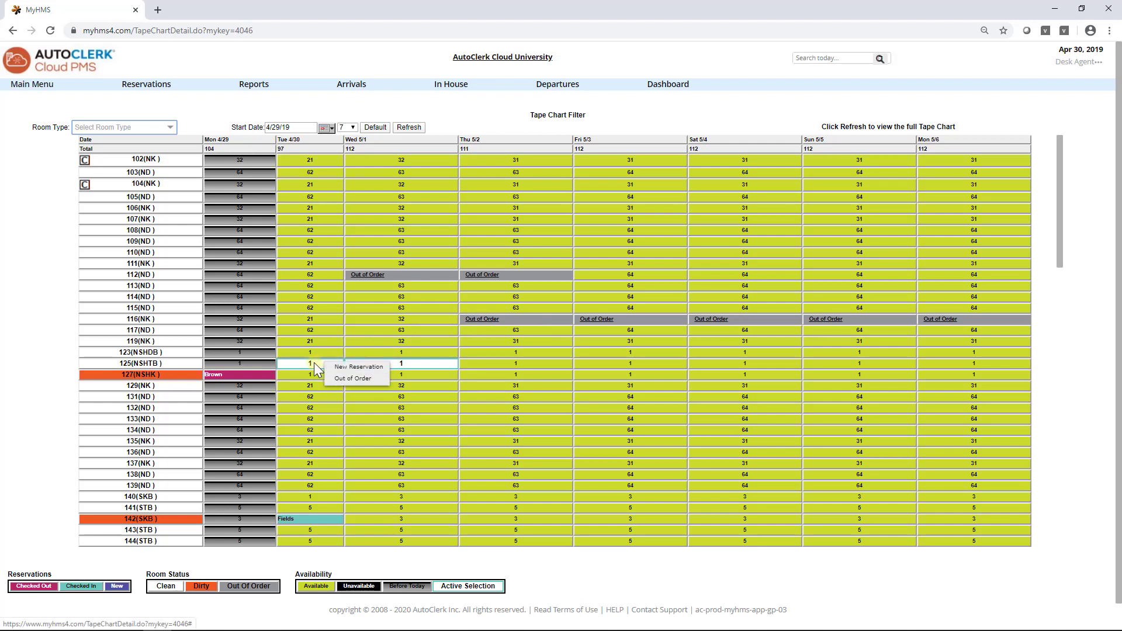
Start a new reservation from the Main Menu, arriving Apr 30, 2019
click(36, 84)
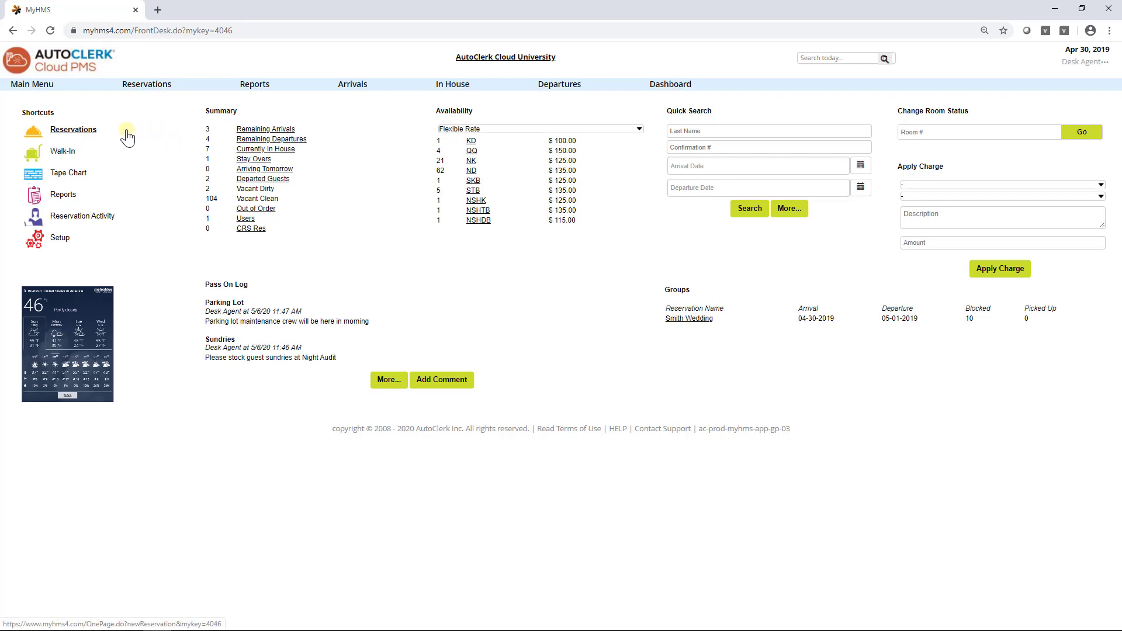
click(96, 132)
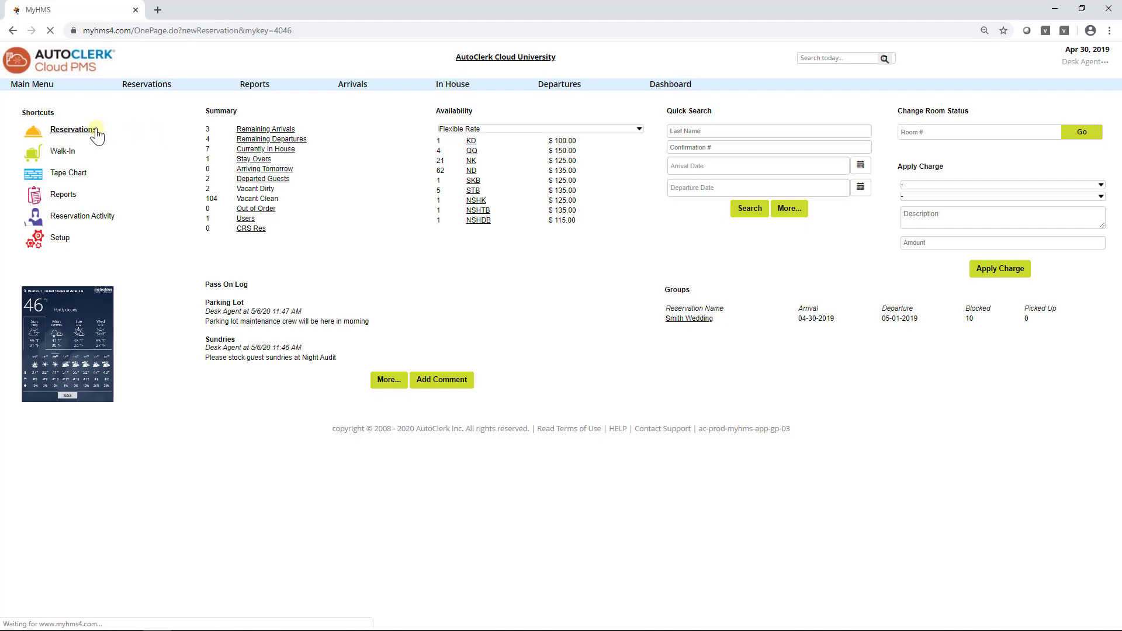
click(107, 117)
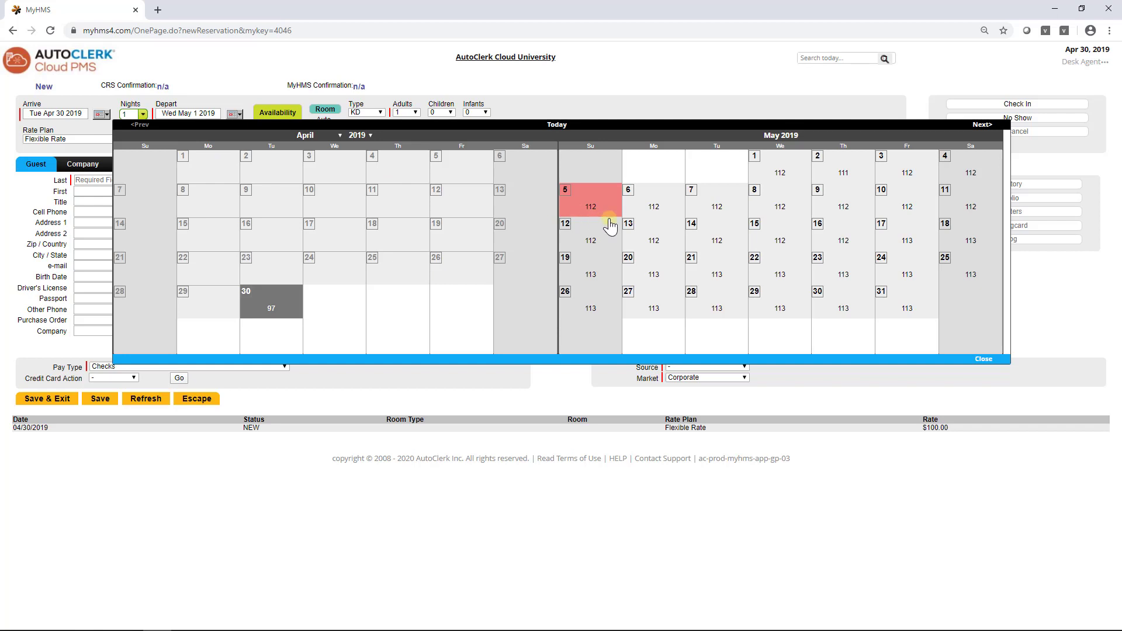
Change the stay to 2 nights, departing 05/02/2019, for a $218.00 total
click(83, 111)
key(Tab)
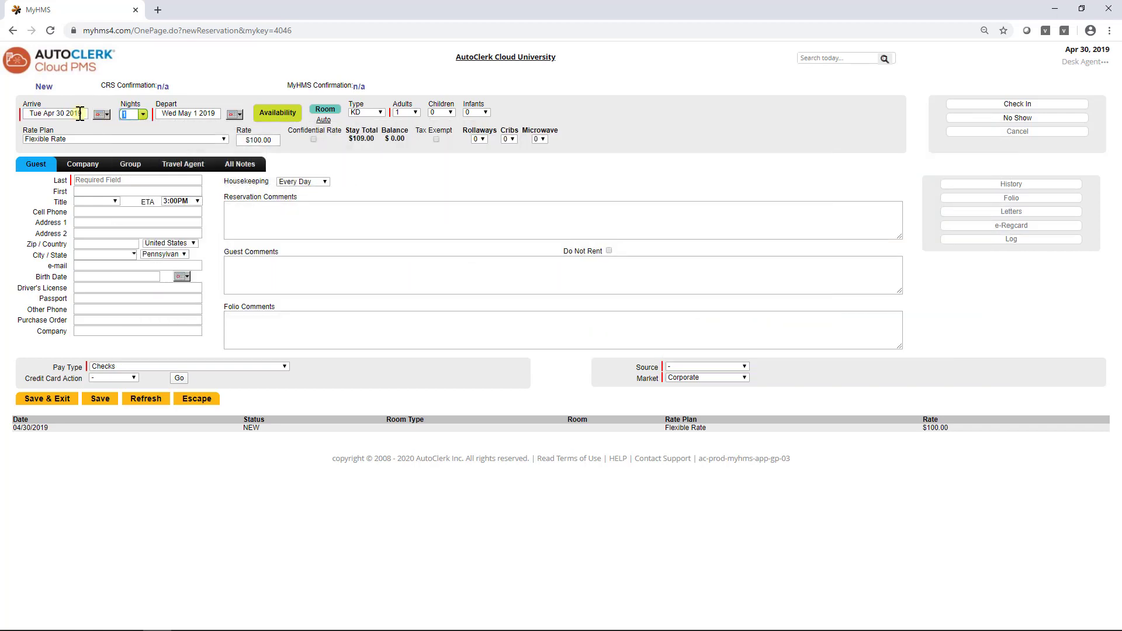
click(142, 116)
click(127, 137)
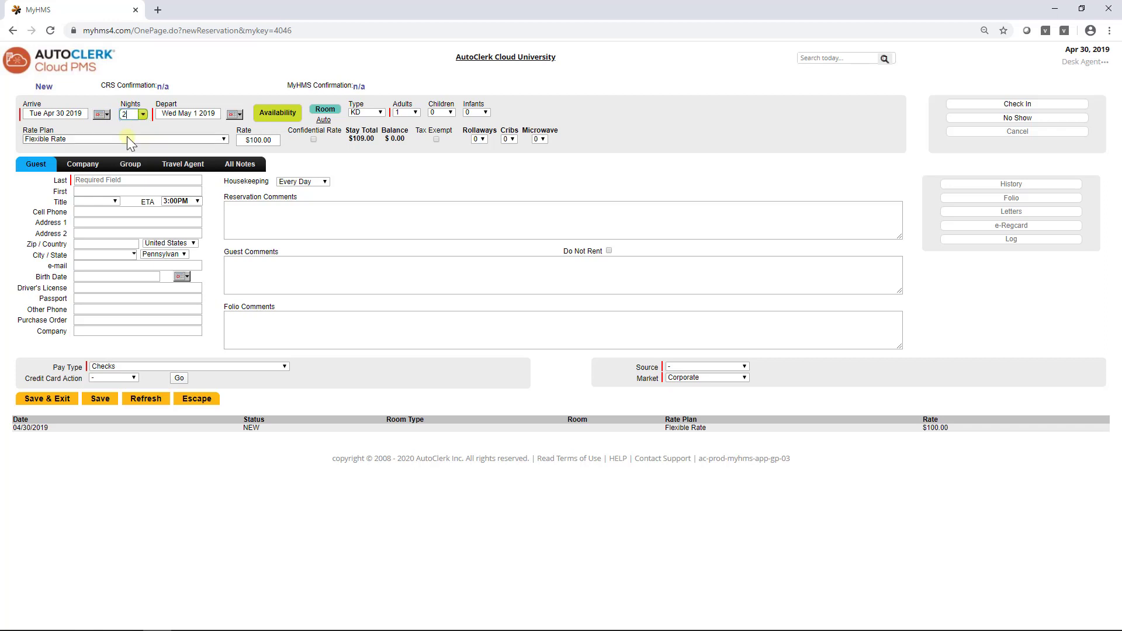
click(177, 115)
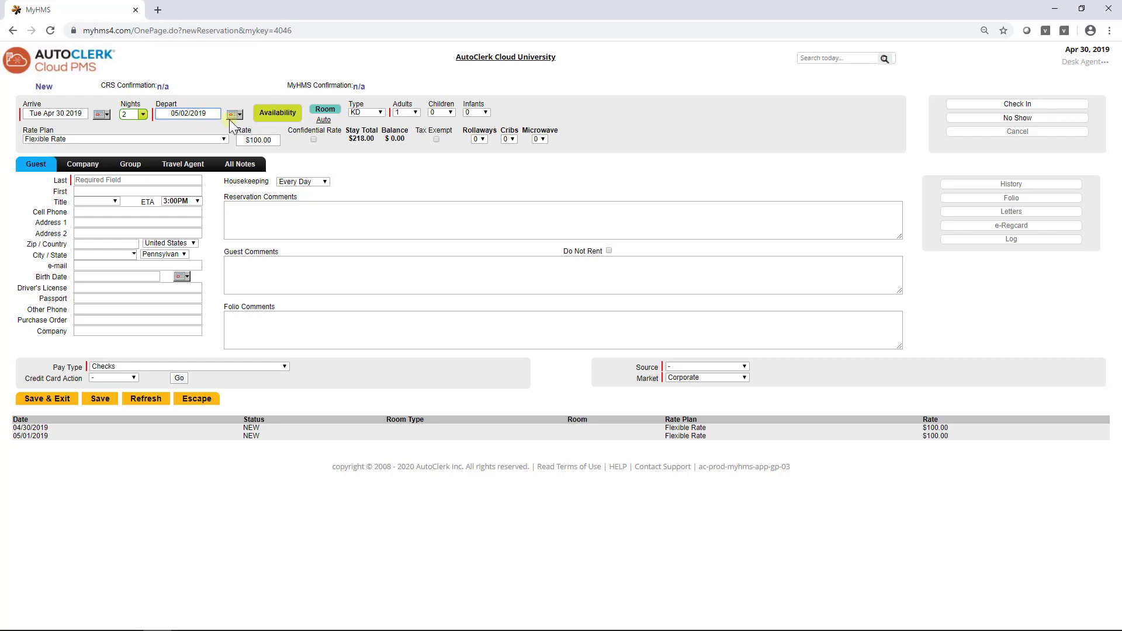
click(279, 116)
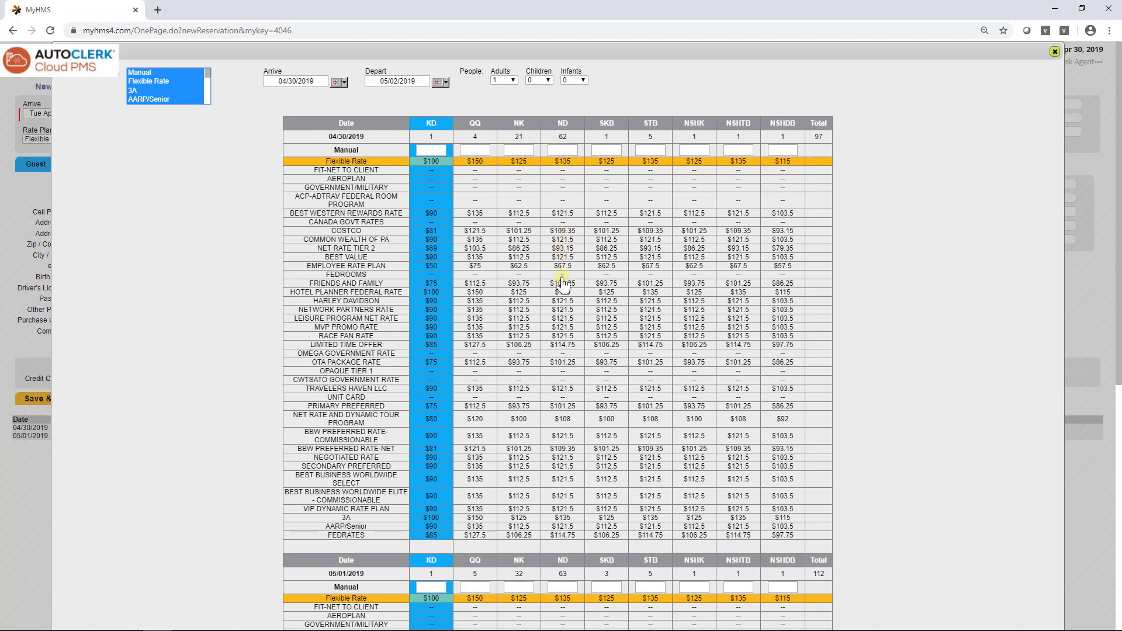
scroll(562, 283, down, 7)
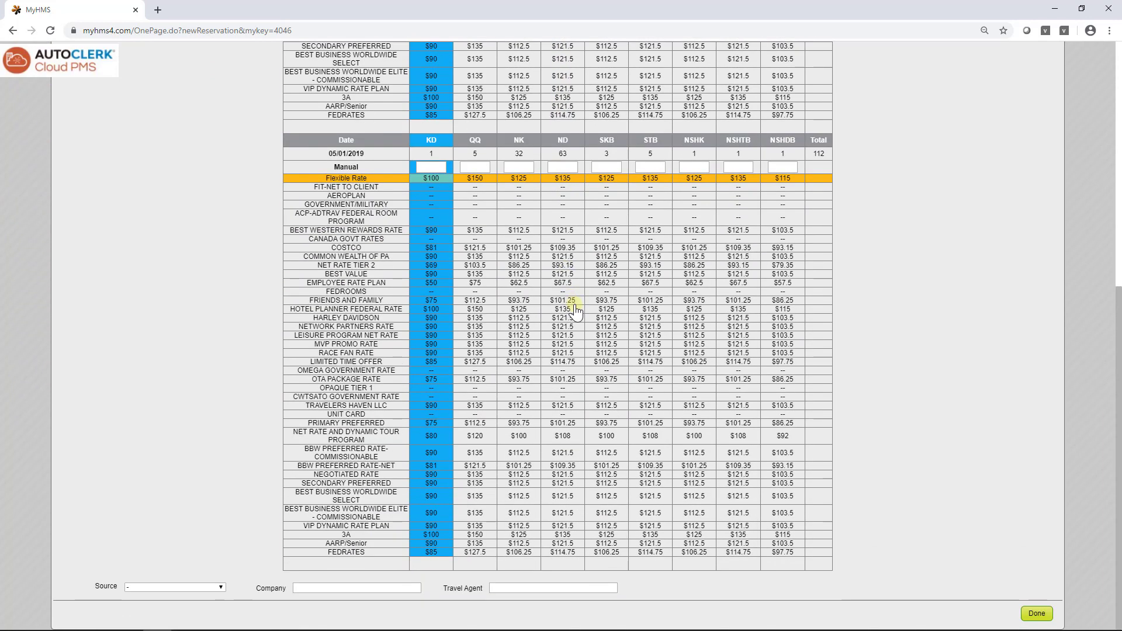
click(1034, 612)
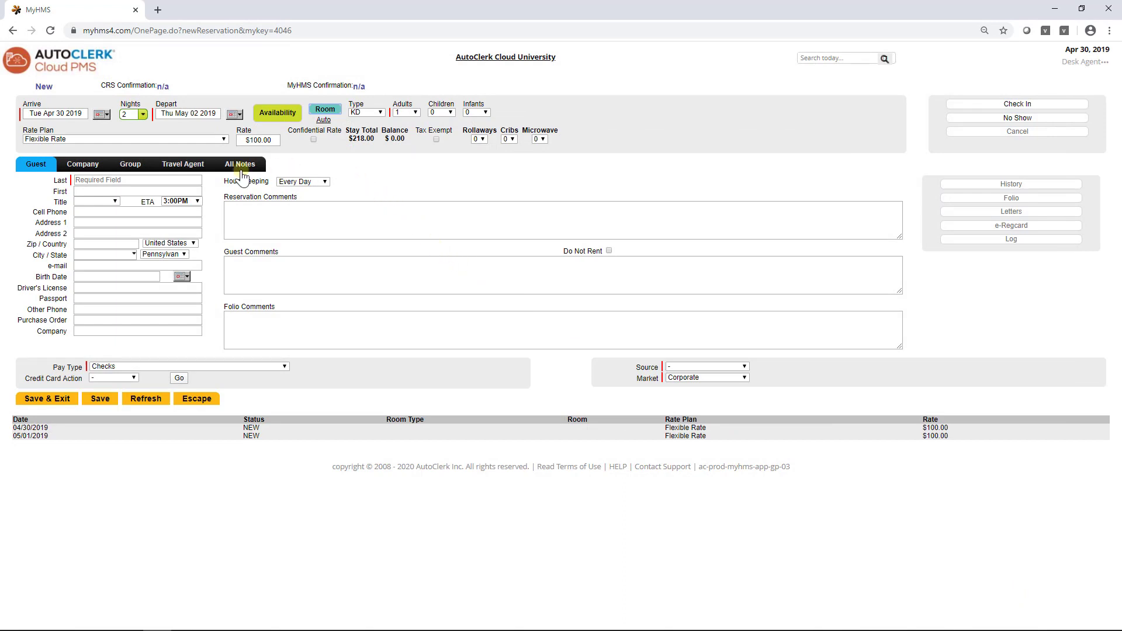
Fill the guest's name, phone and address from a matching profile by last name, then check Housekeeping options
click(145, 180)
text(Smith)
key(Tab)
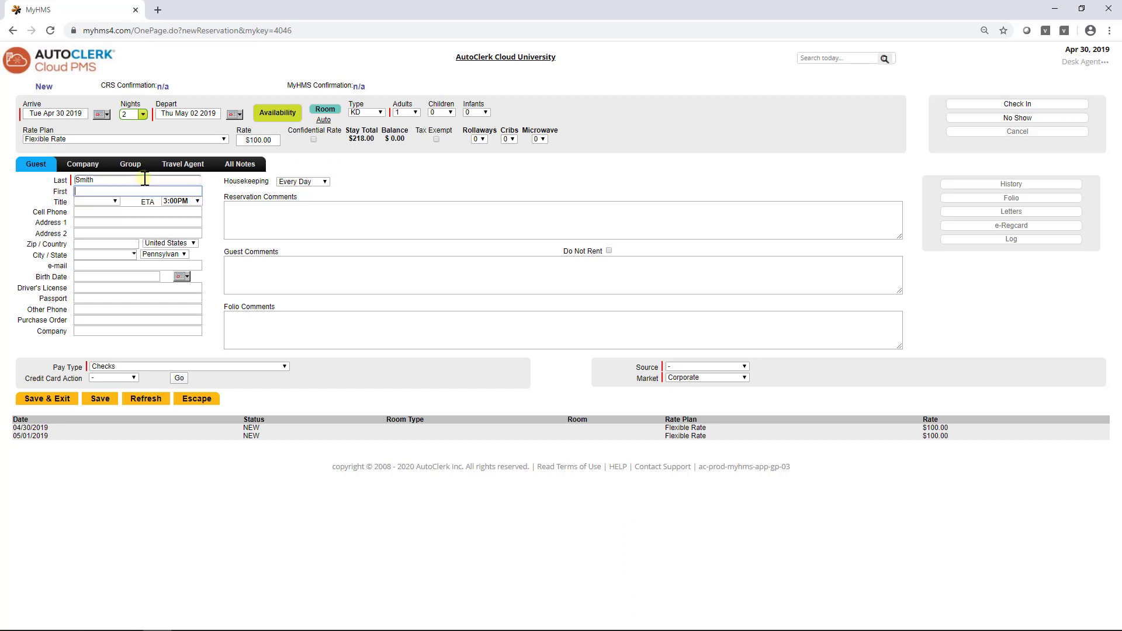
click(144, 179)
text(B)
key(BackSpace)
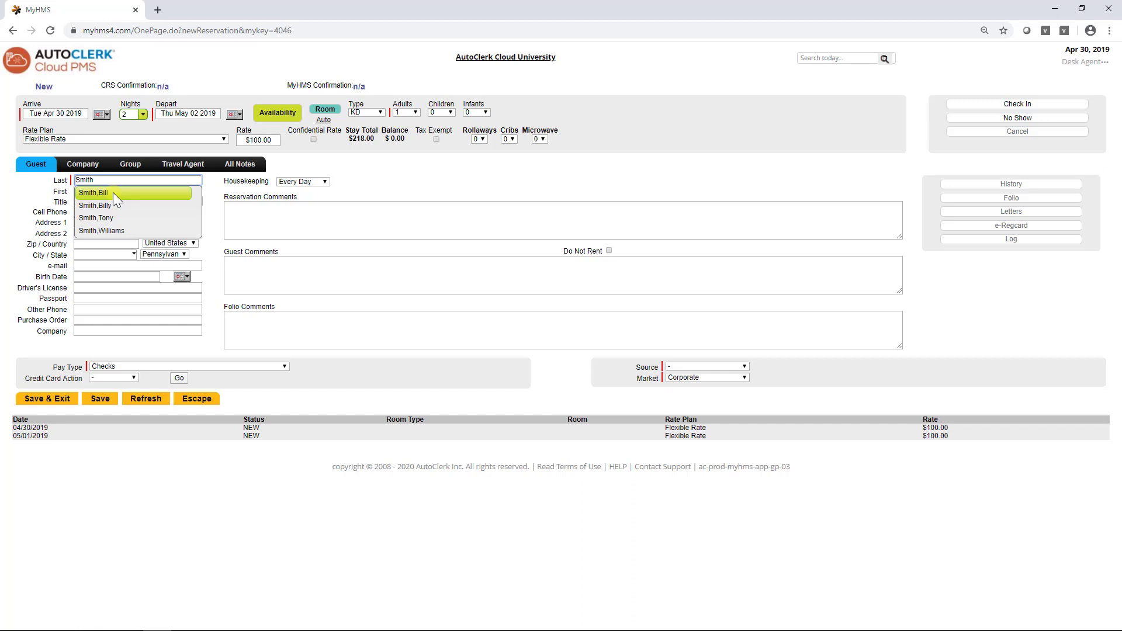
click(113, 191)
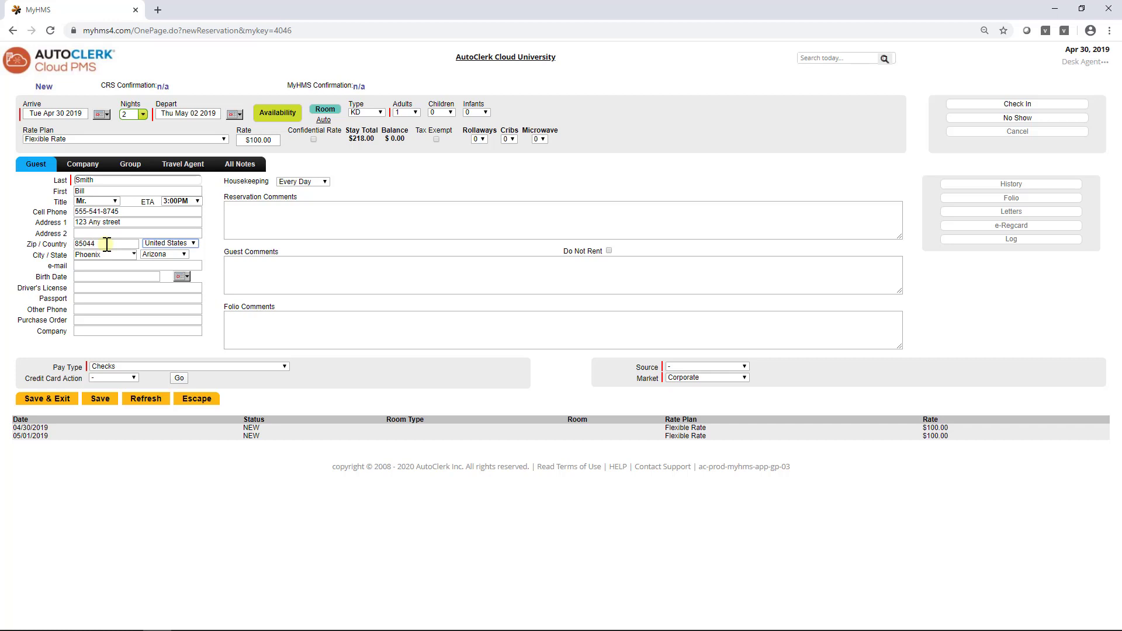
click(322, 182)
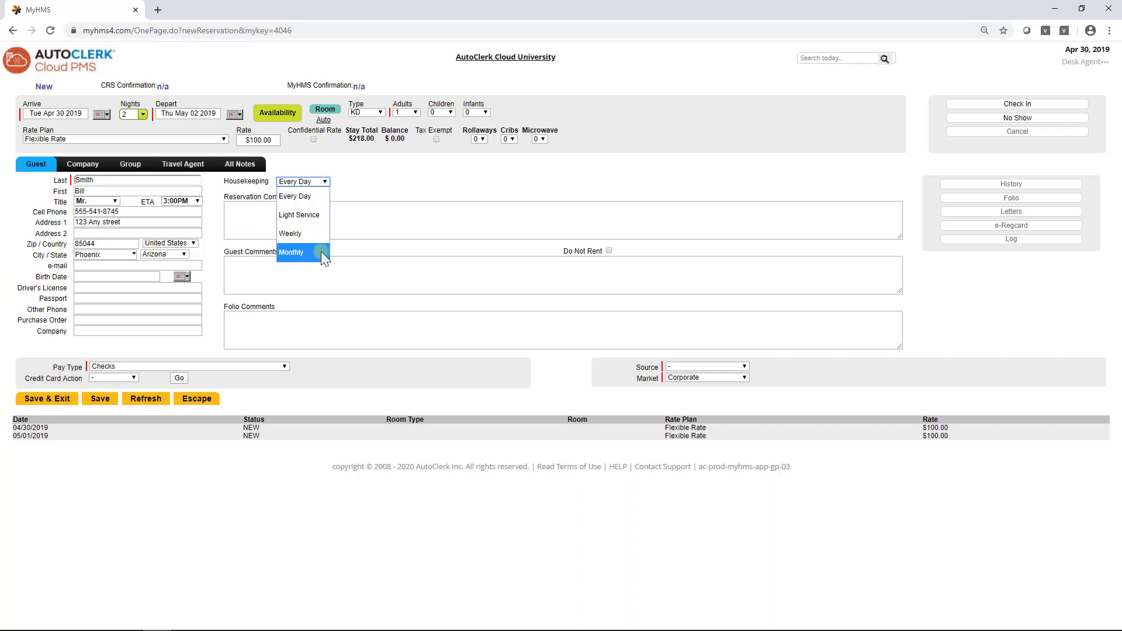
Keep housekeeping at Every Day, add the comment 'Late Arrival', and leave for the Front Desk
click(349, 189)
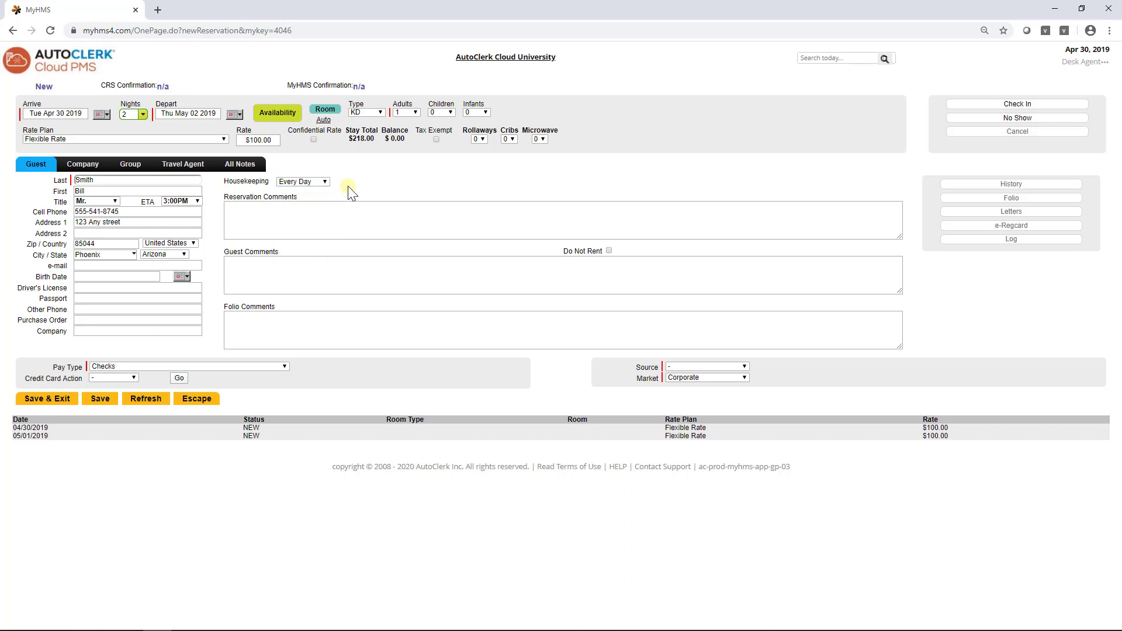
click(236, 209)
text(Late Arr)
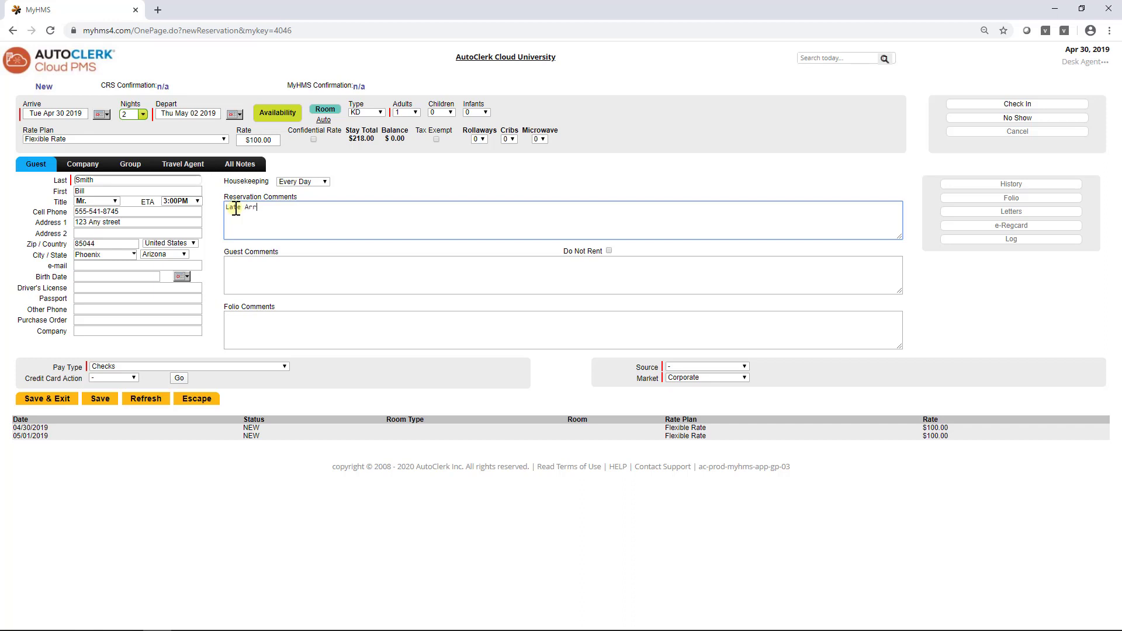
text(ival)
key(Tab)
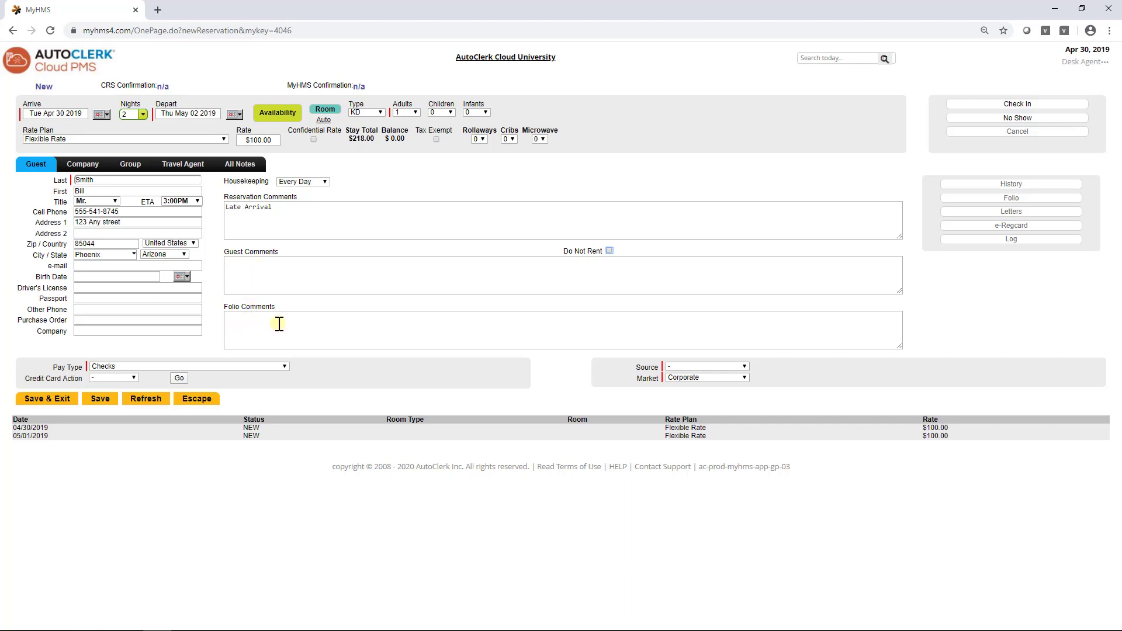
click(743, 366)
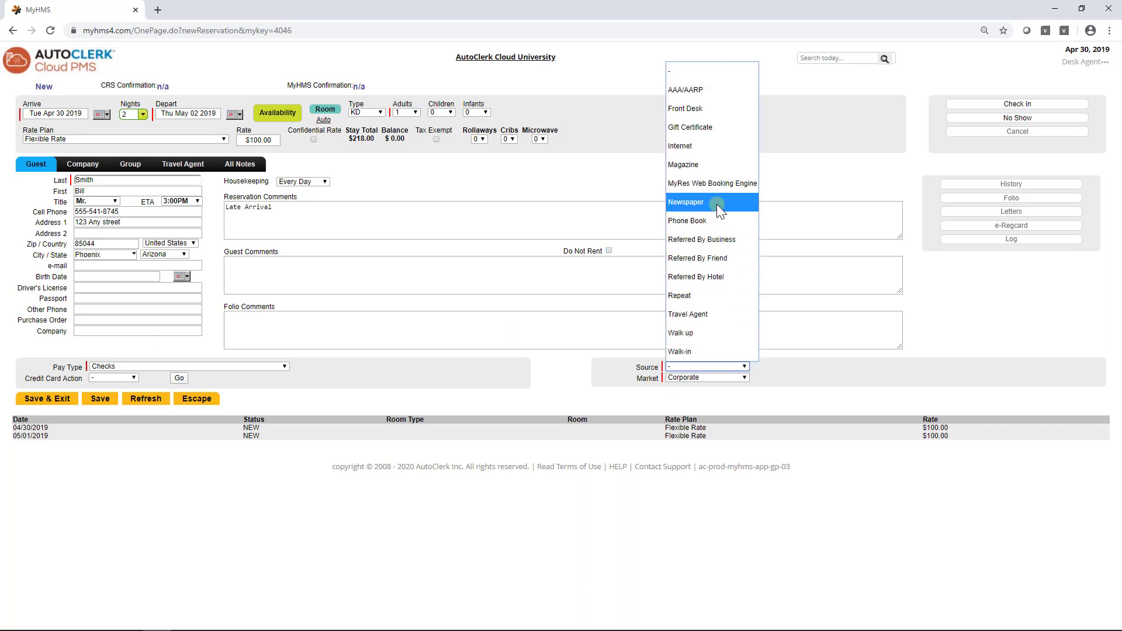
click(476, 184)
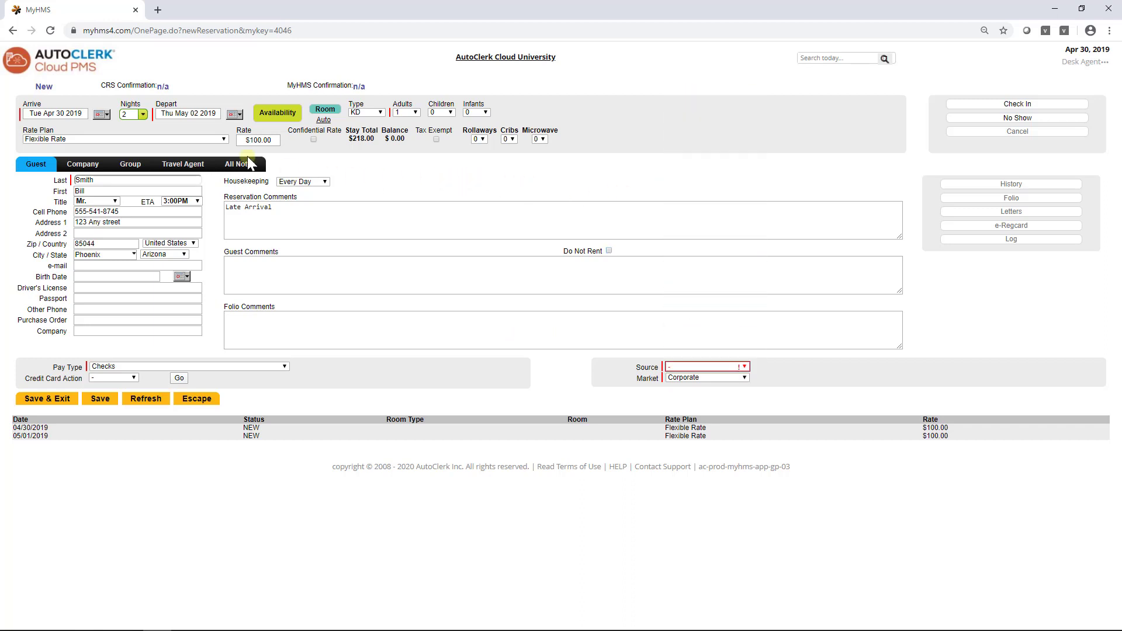
click(45, 82)
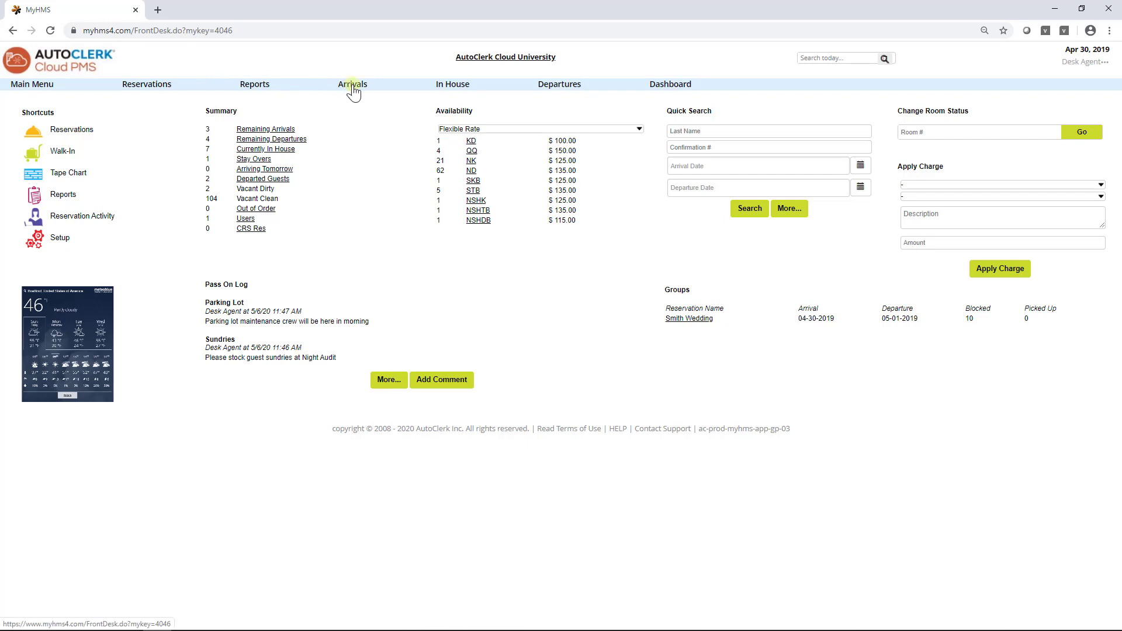
Auto-assign room 325 to the first arriving guest and set Pay Type to Credit Card
mouse_move(353, 92)
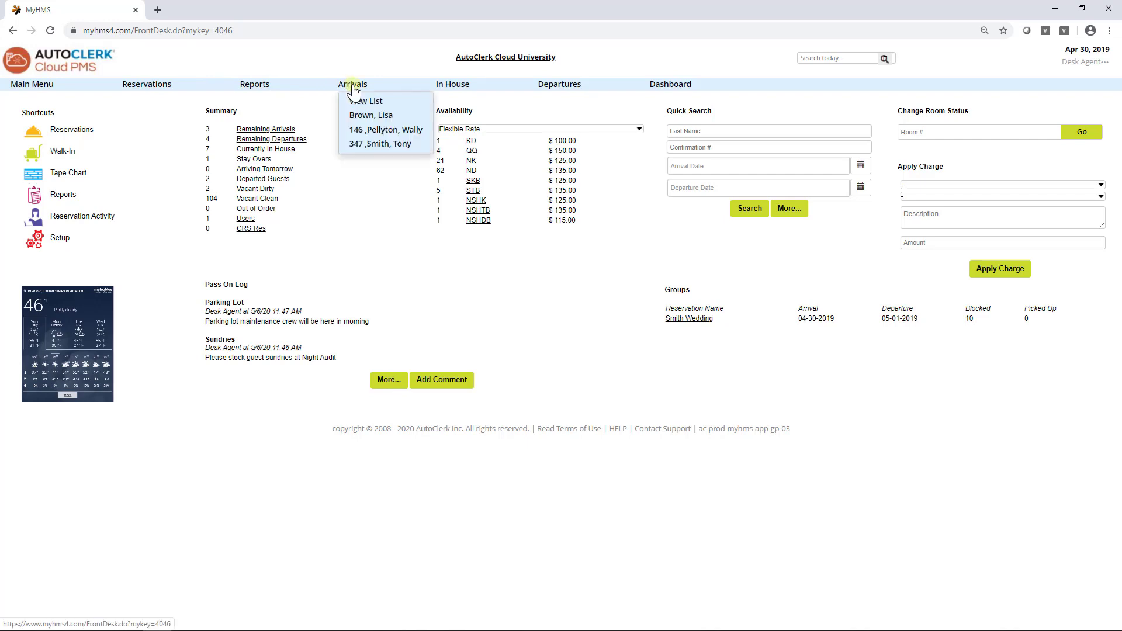
click(356, 116)
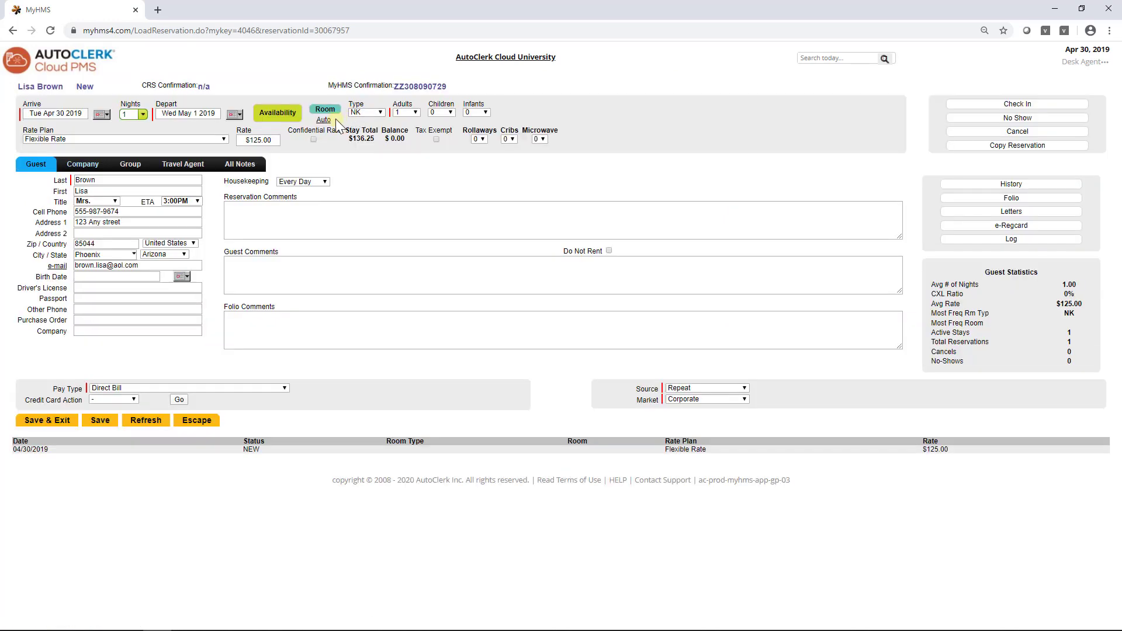
click(325, 121)
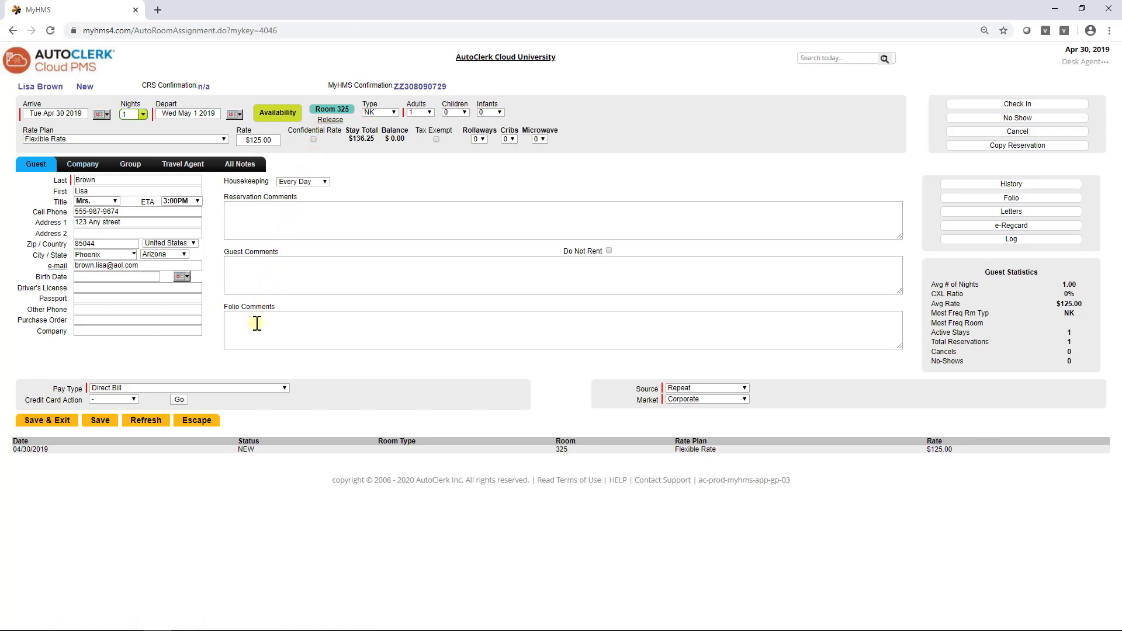
click(236, 387)
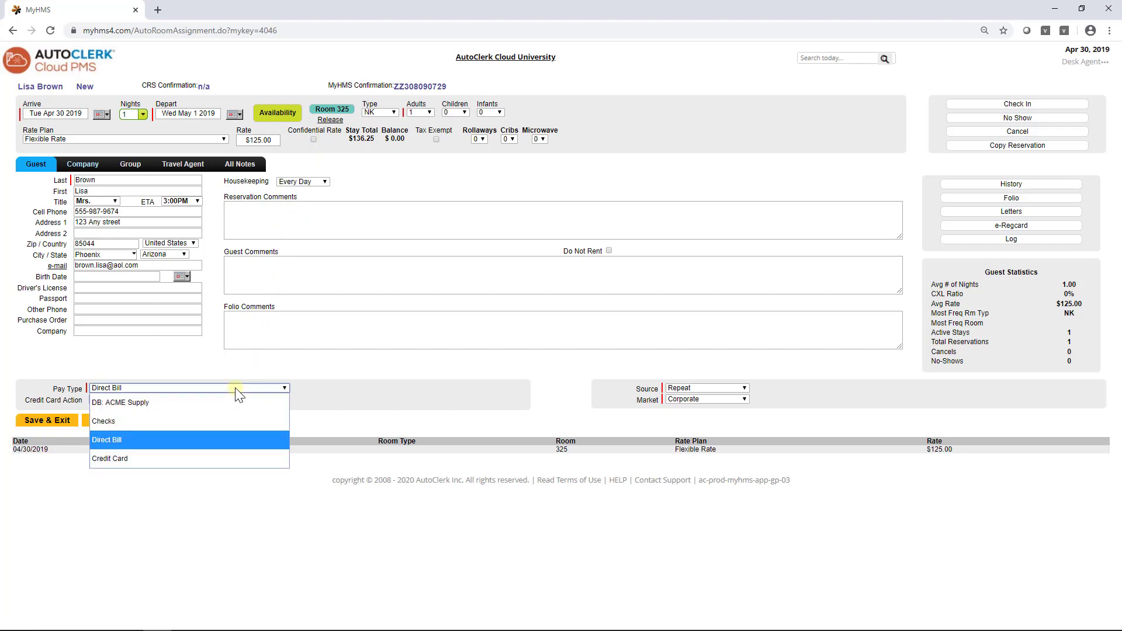
click(216, 457)
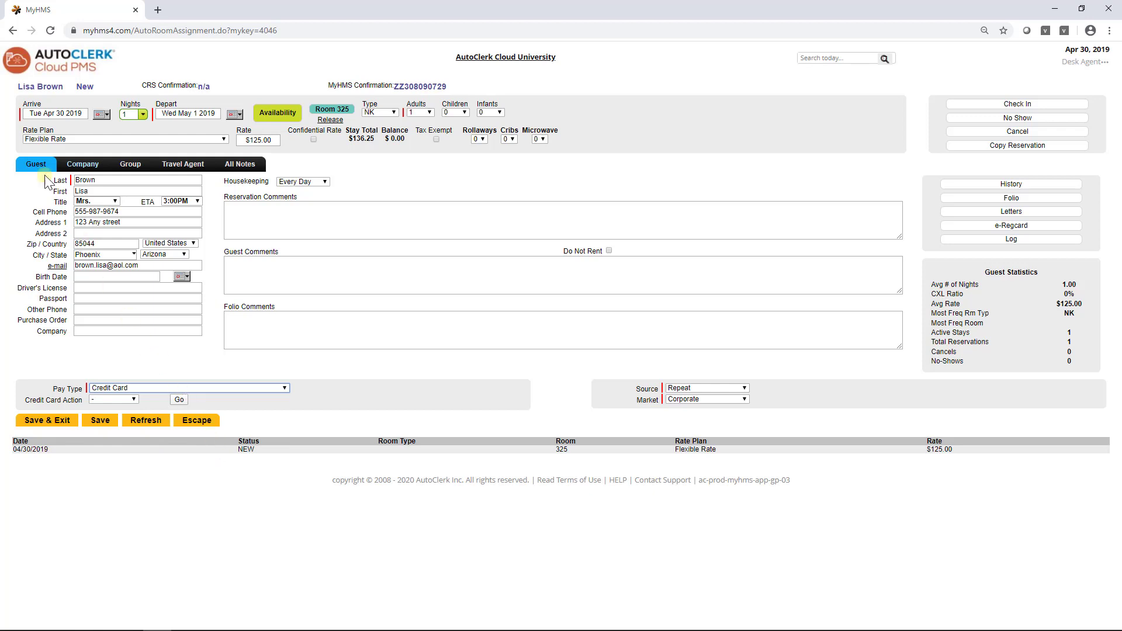
click(12, 30)
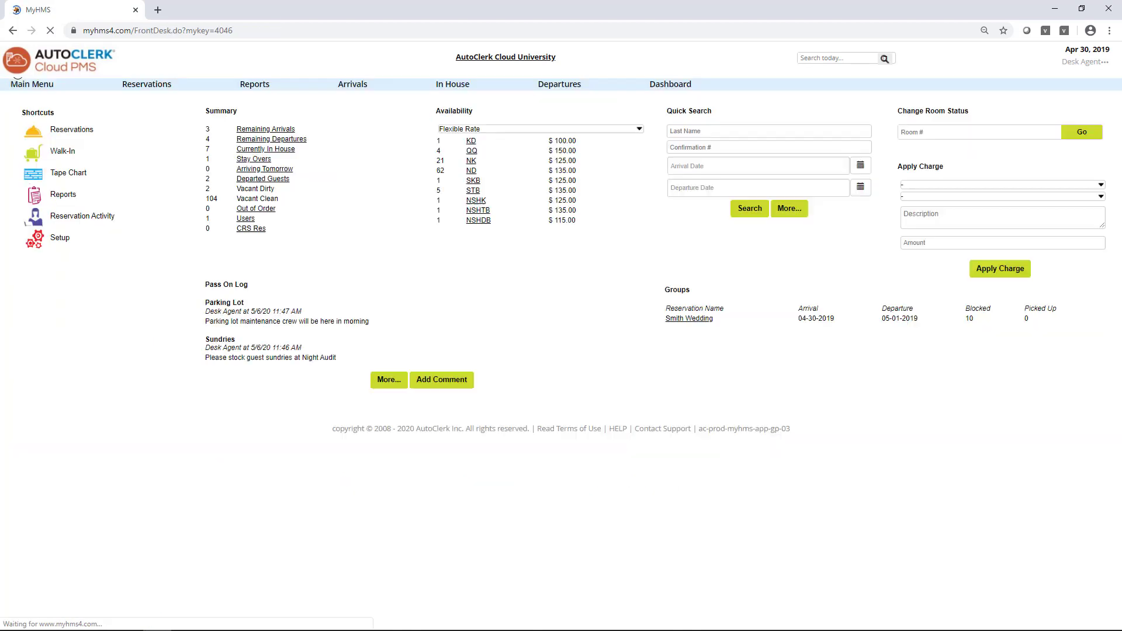
click(30, 84)
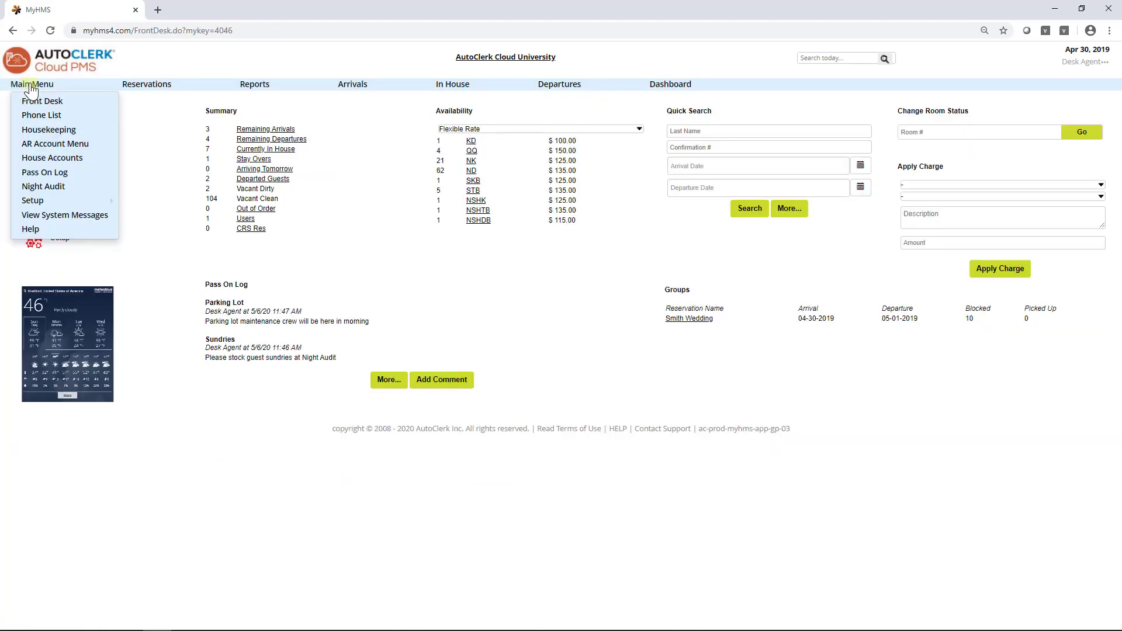
click(36, 186)
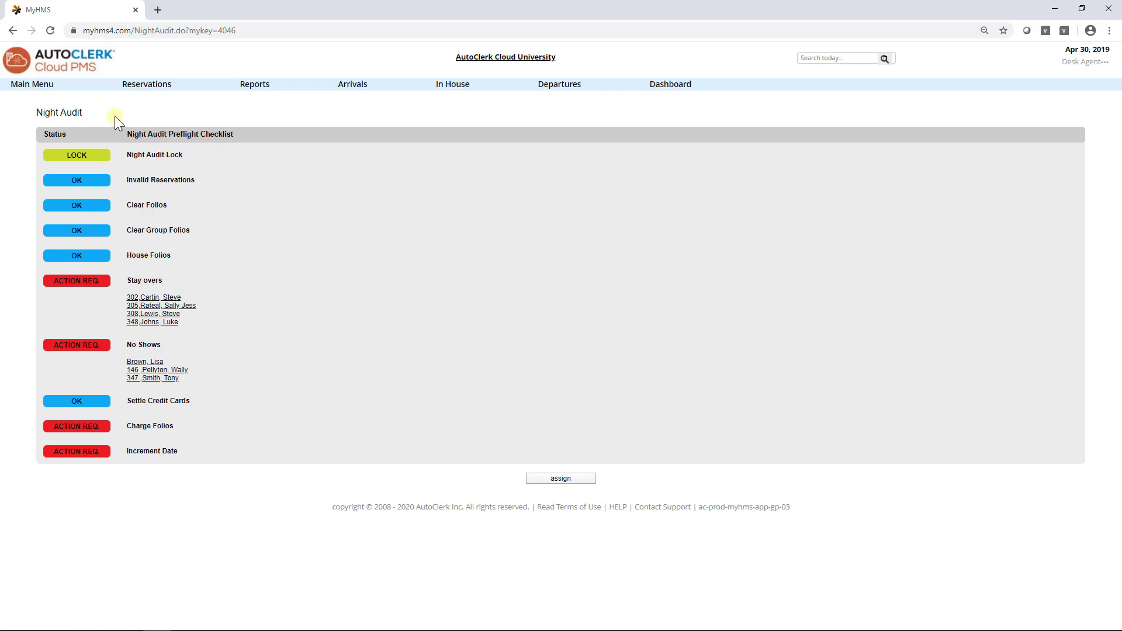
click(32, 83)
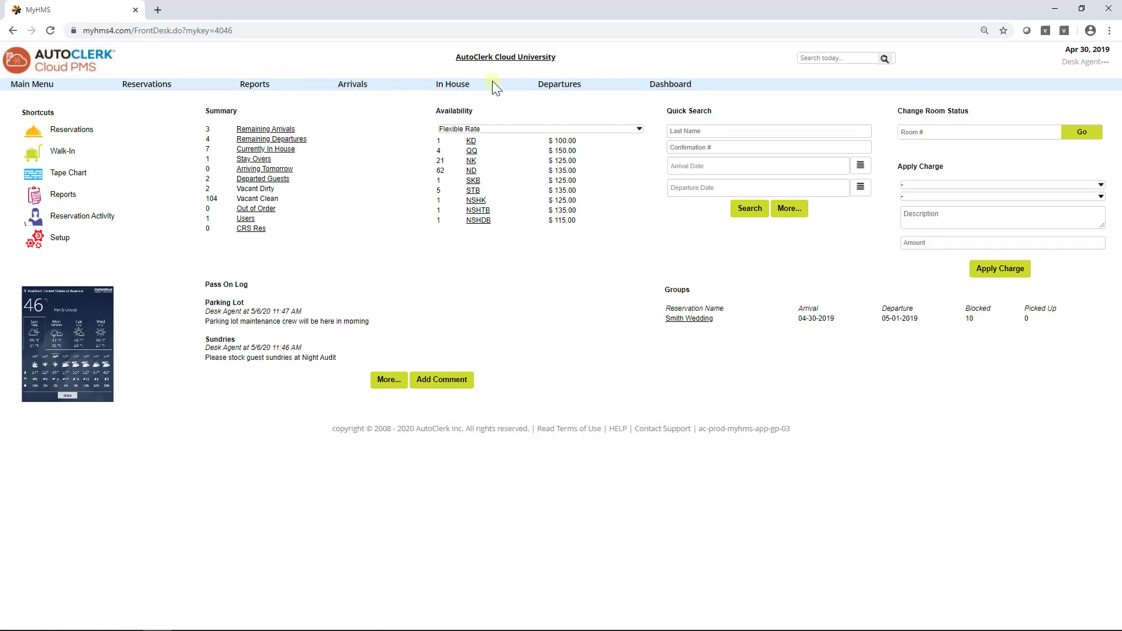
mouse_move(549, 89)
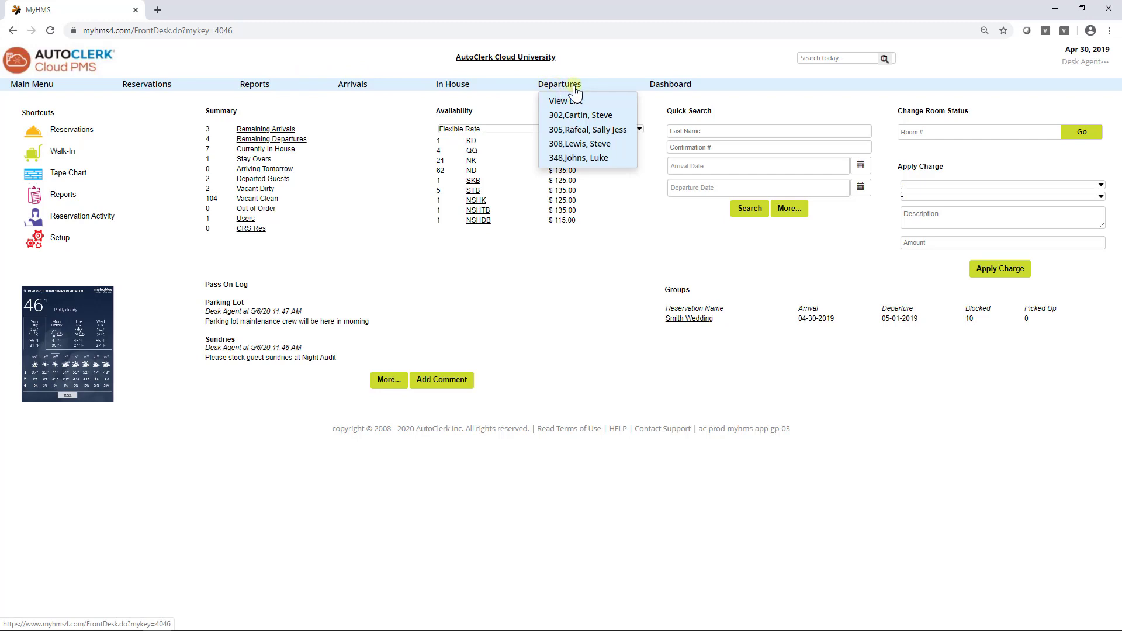
click(576, 118)
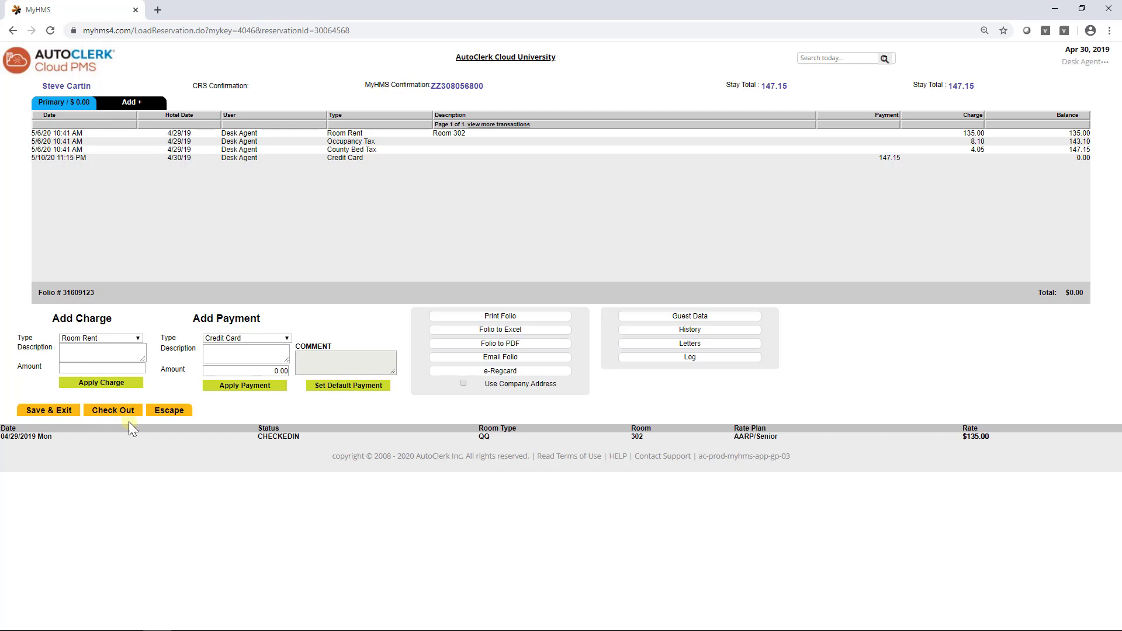
click(18, 60)
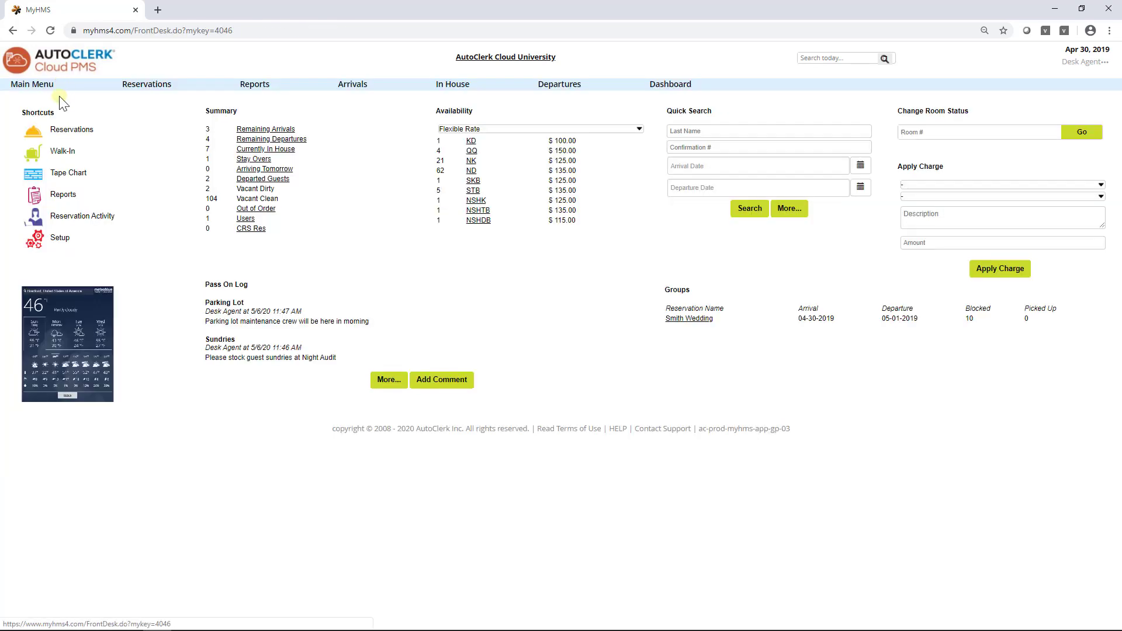
click(55, 195)
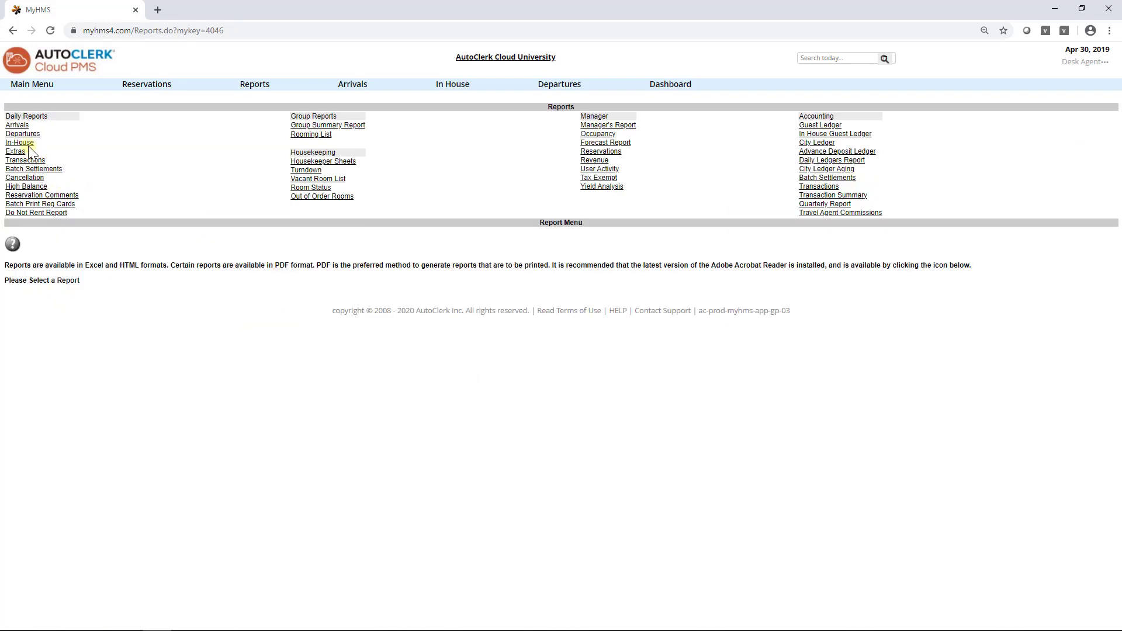
click(17, 125)
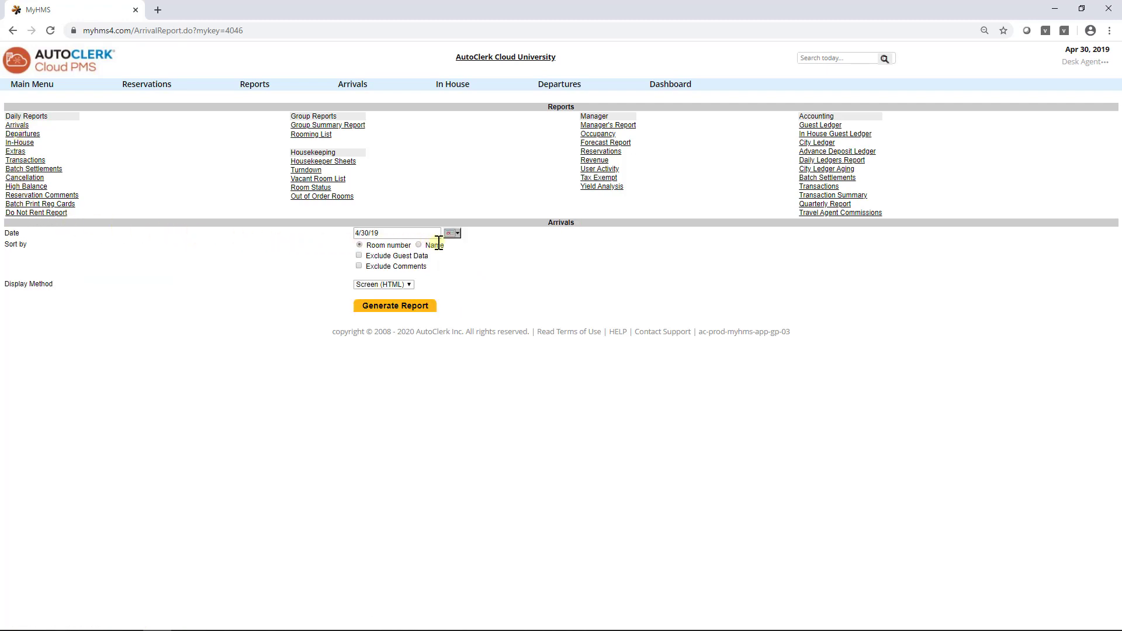
click(456, 233)
click(457, 234)
click(360, 266)
click(408, 284)
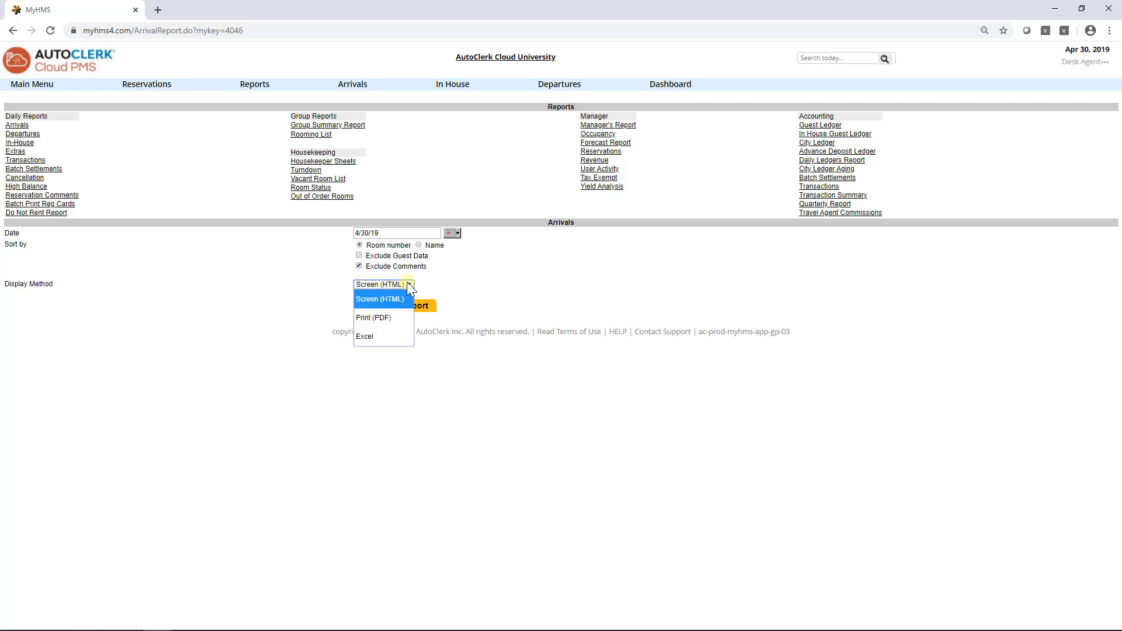
click(398, 317)
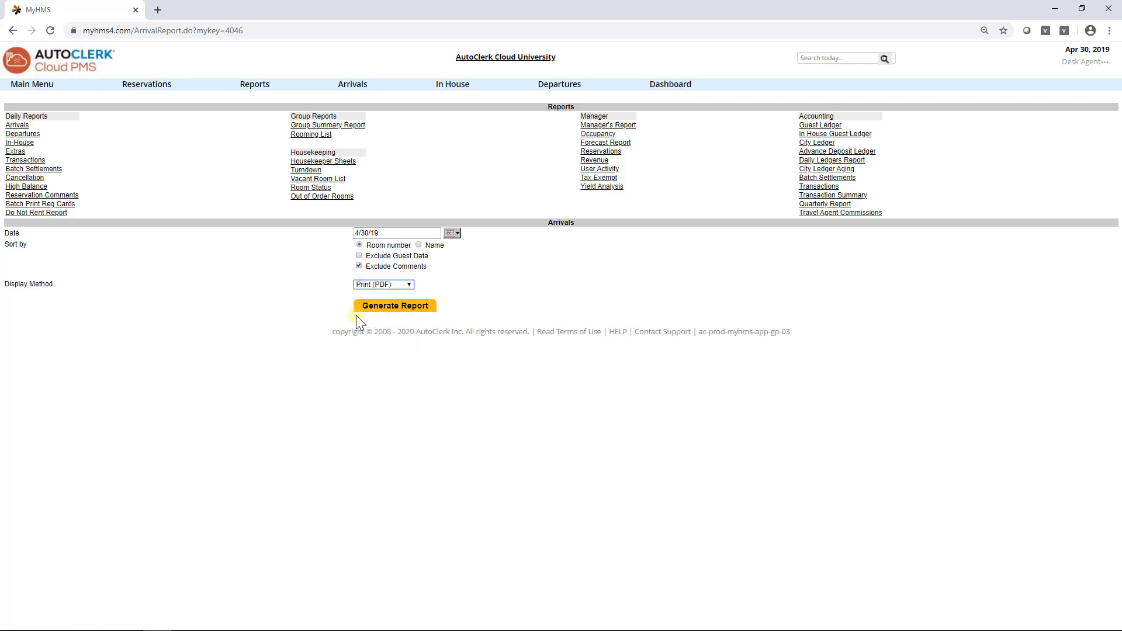
click(43, 81)
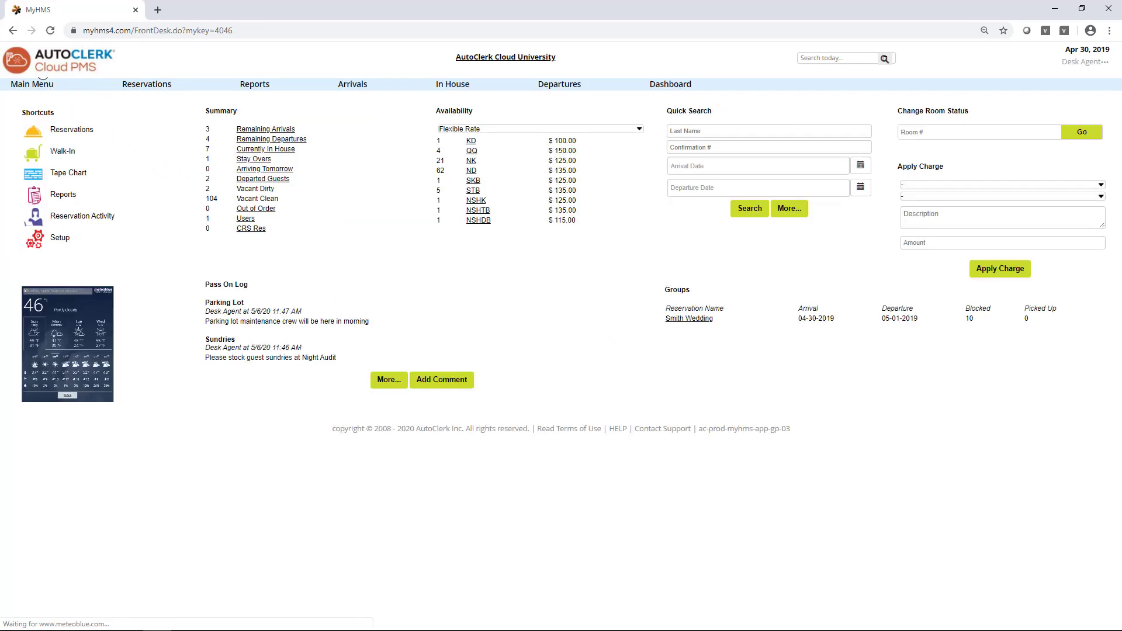